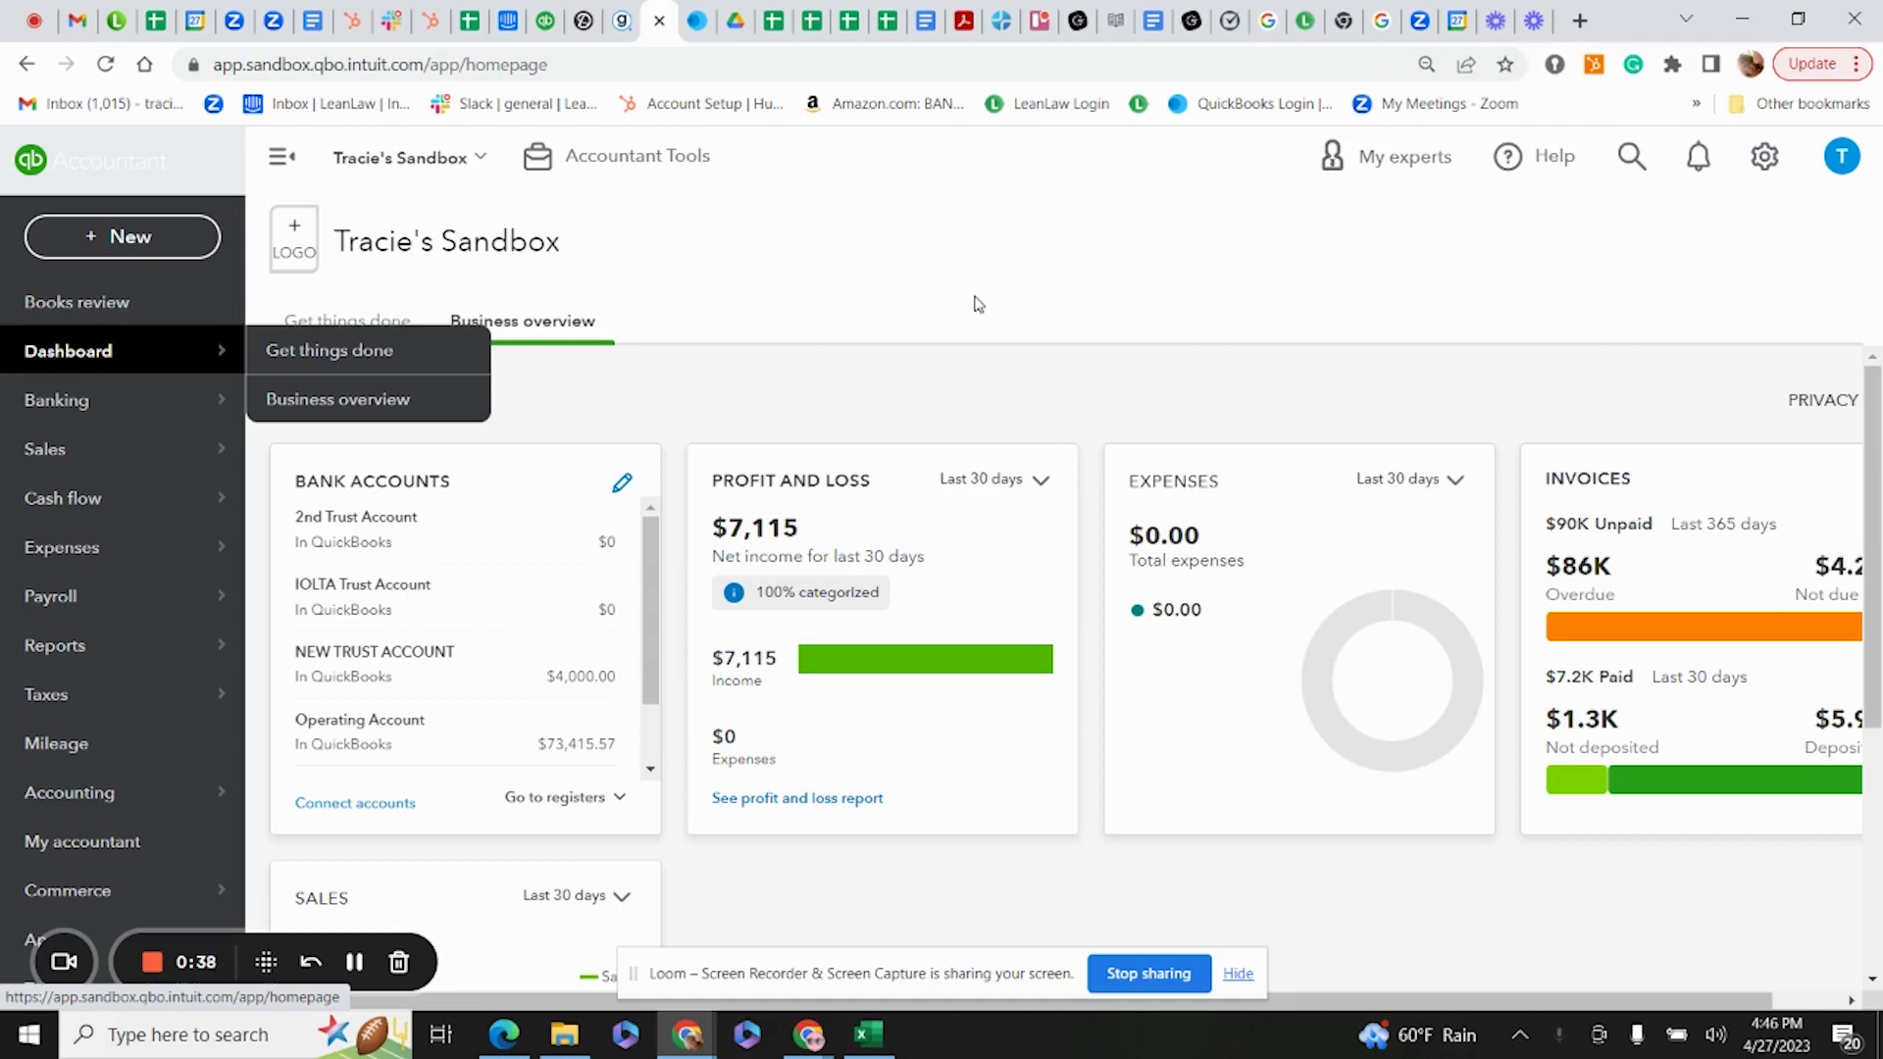
Open Reconciliation Reports from the Reports list to view NEW TRUST ACCOUNT's reconciliation history.
{"action": "mouse_move", "coordinate": [155, 659]}
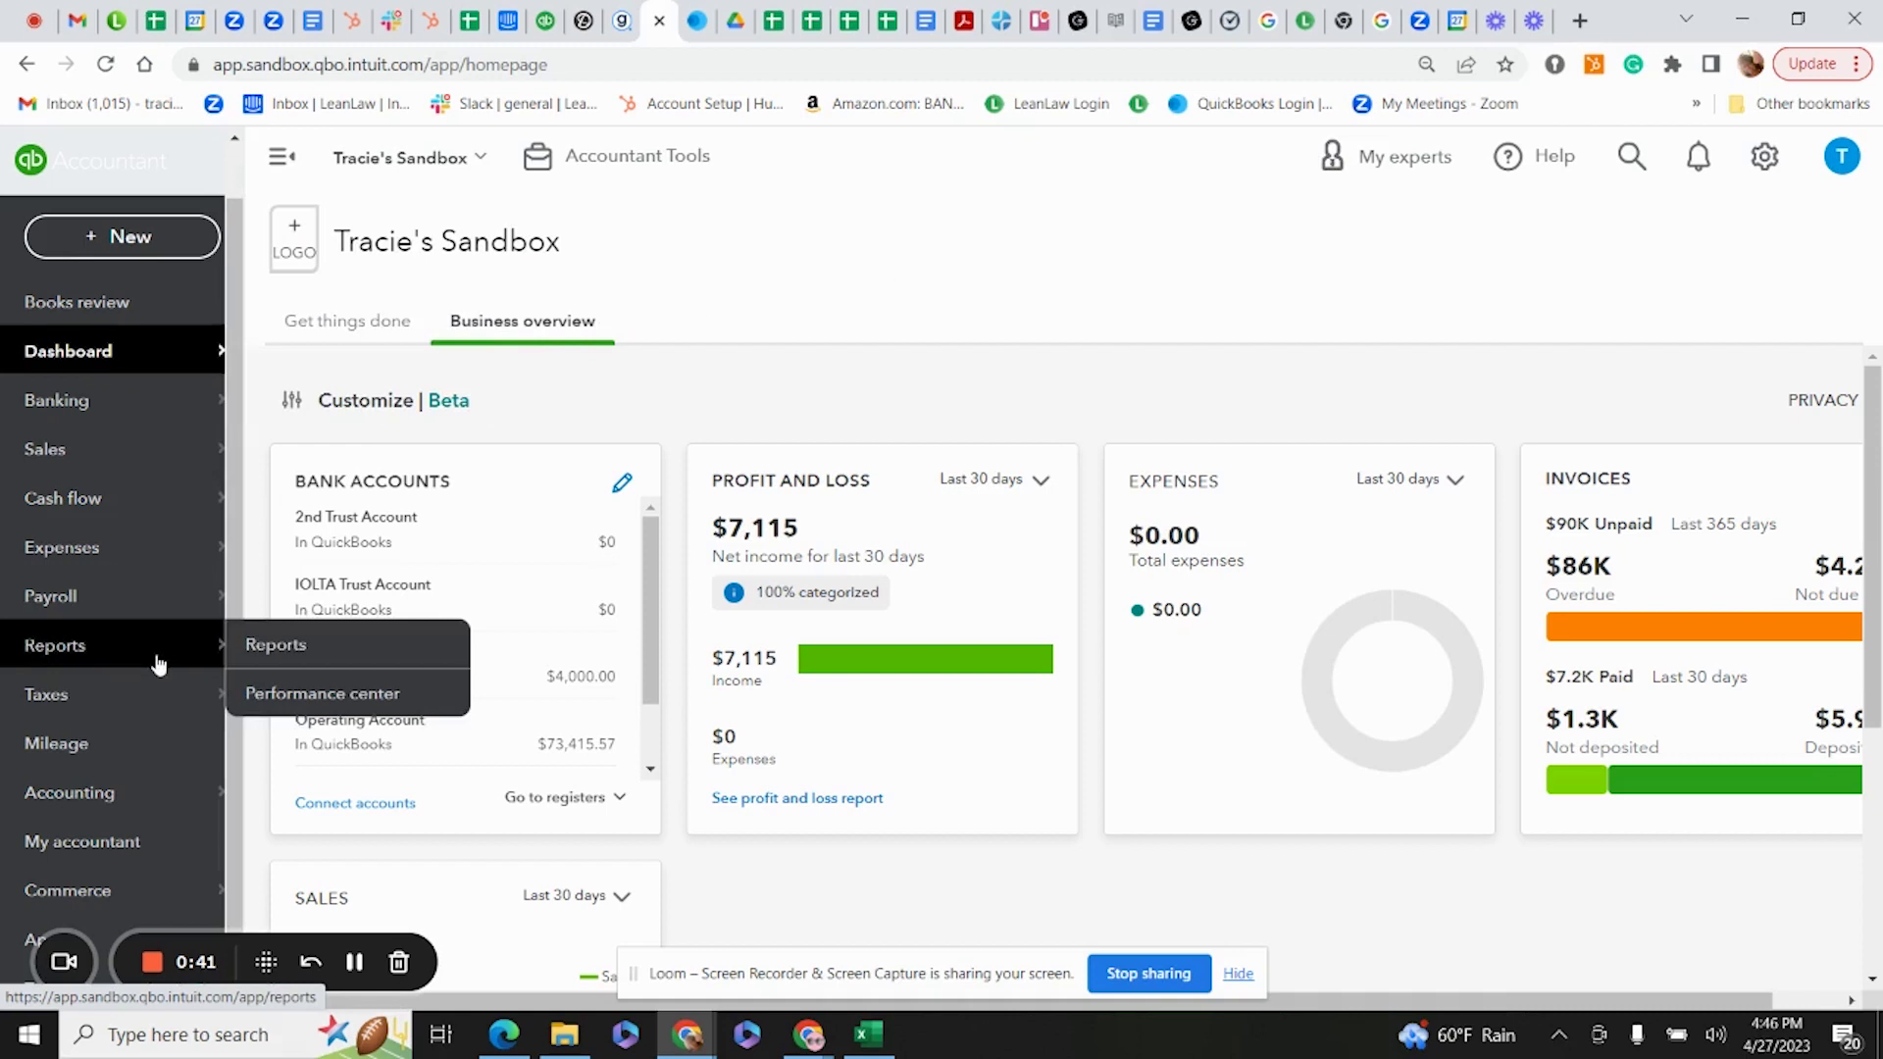
{"action": "left_click", "coordinate": [297, 647]}
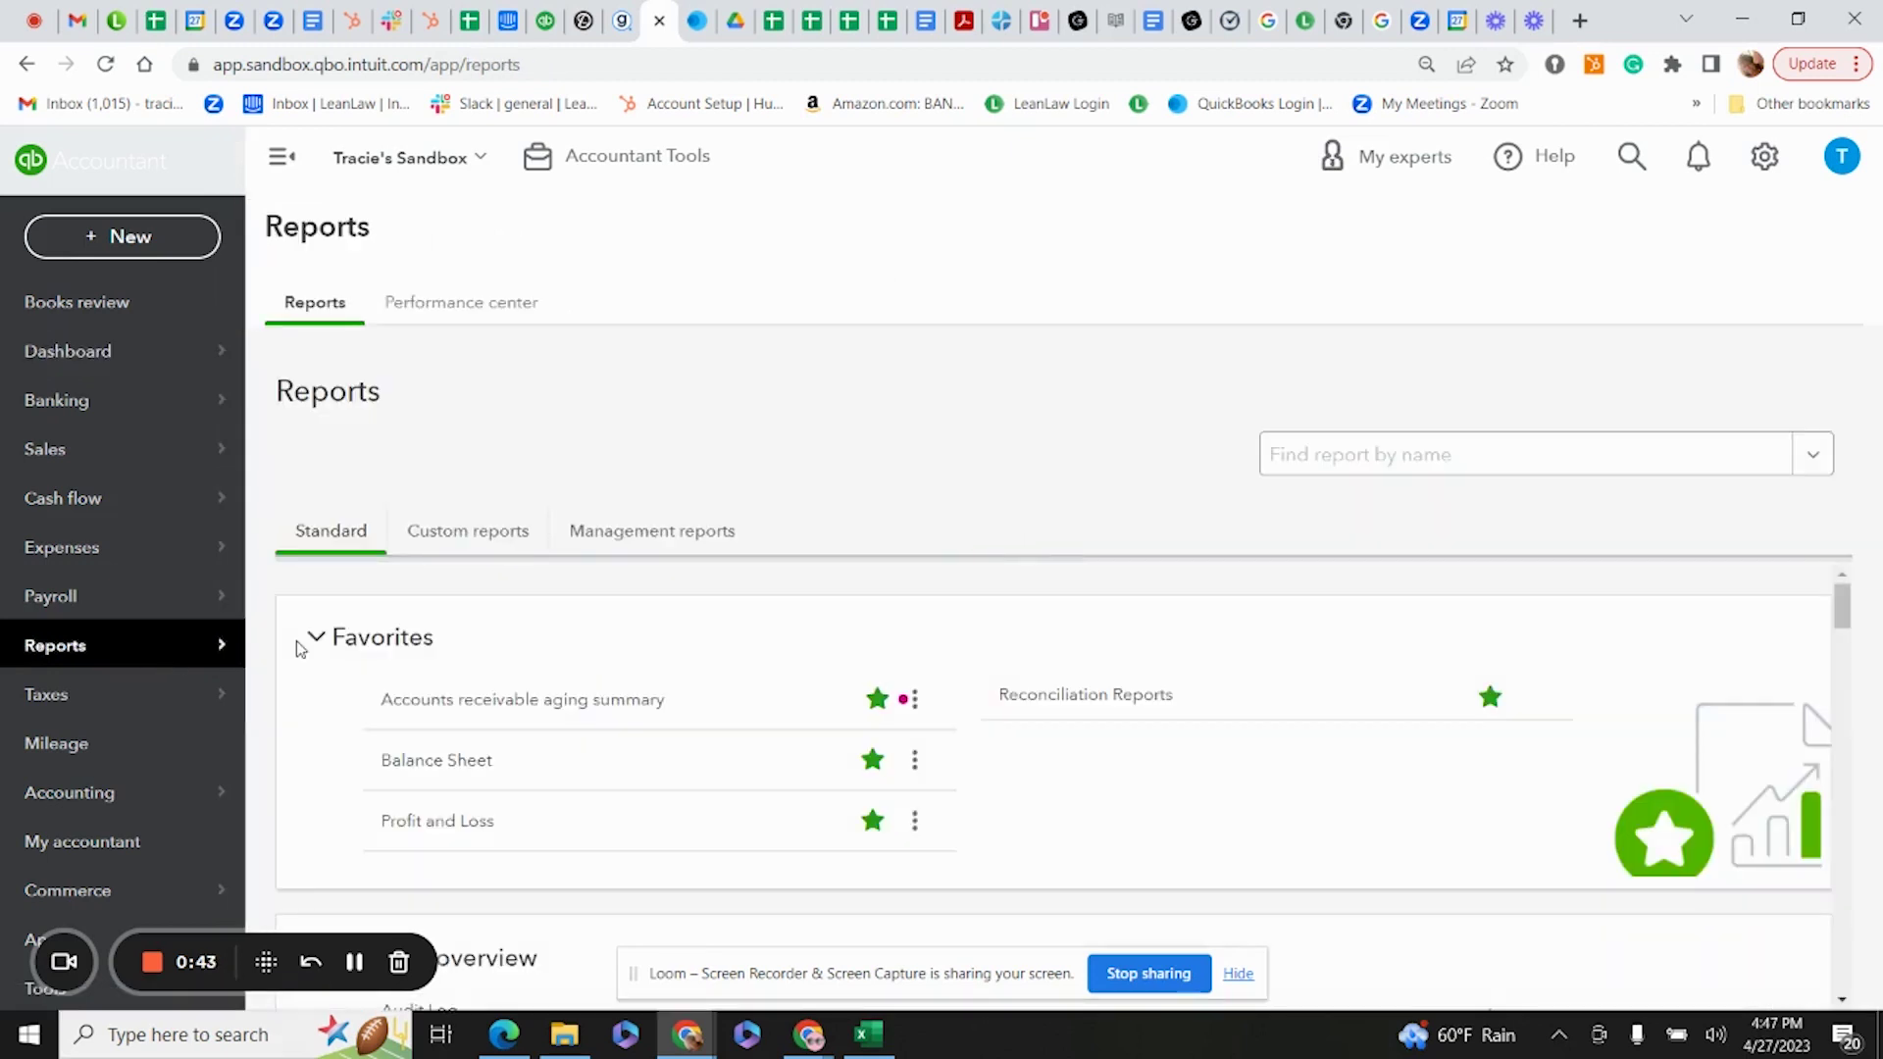
{"action": "left_click", "coordinate": [1084, 700]}
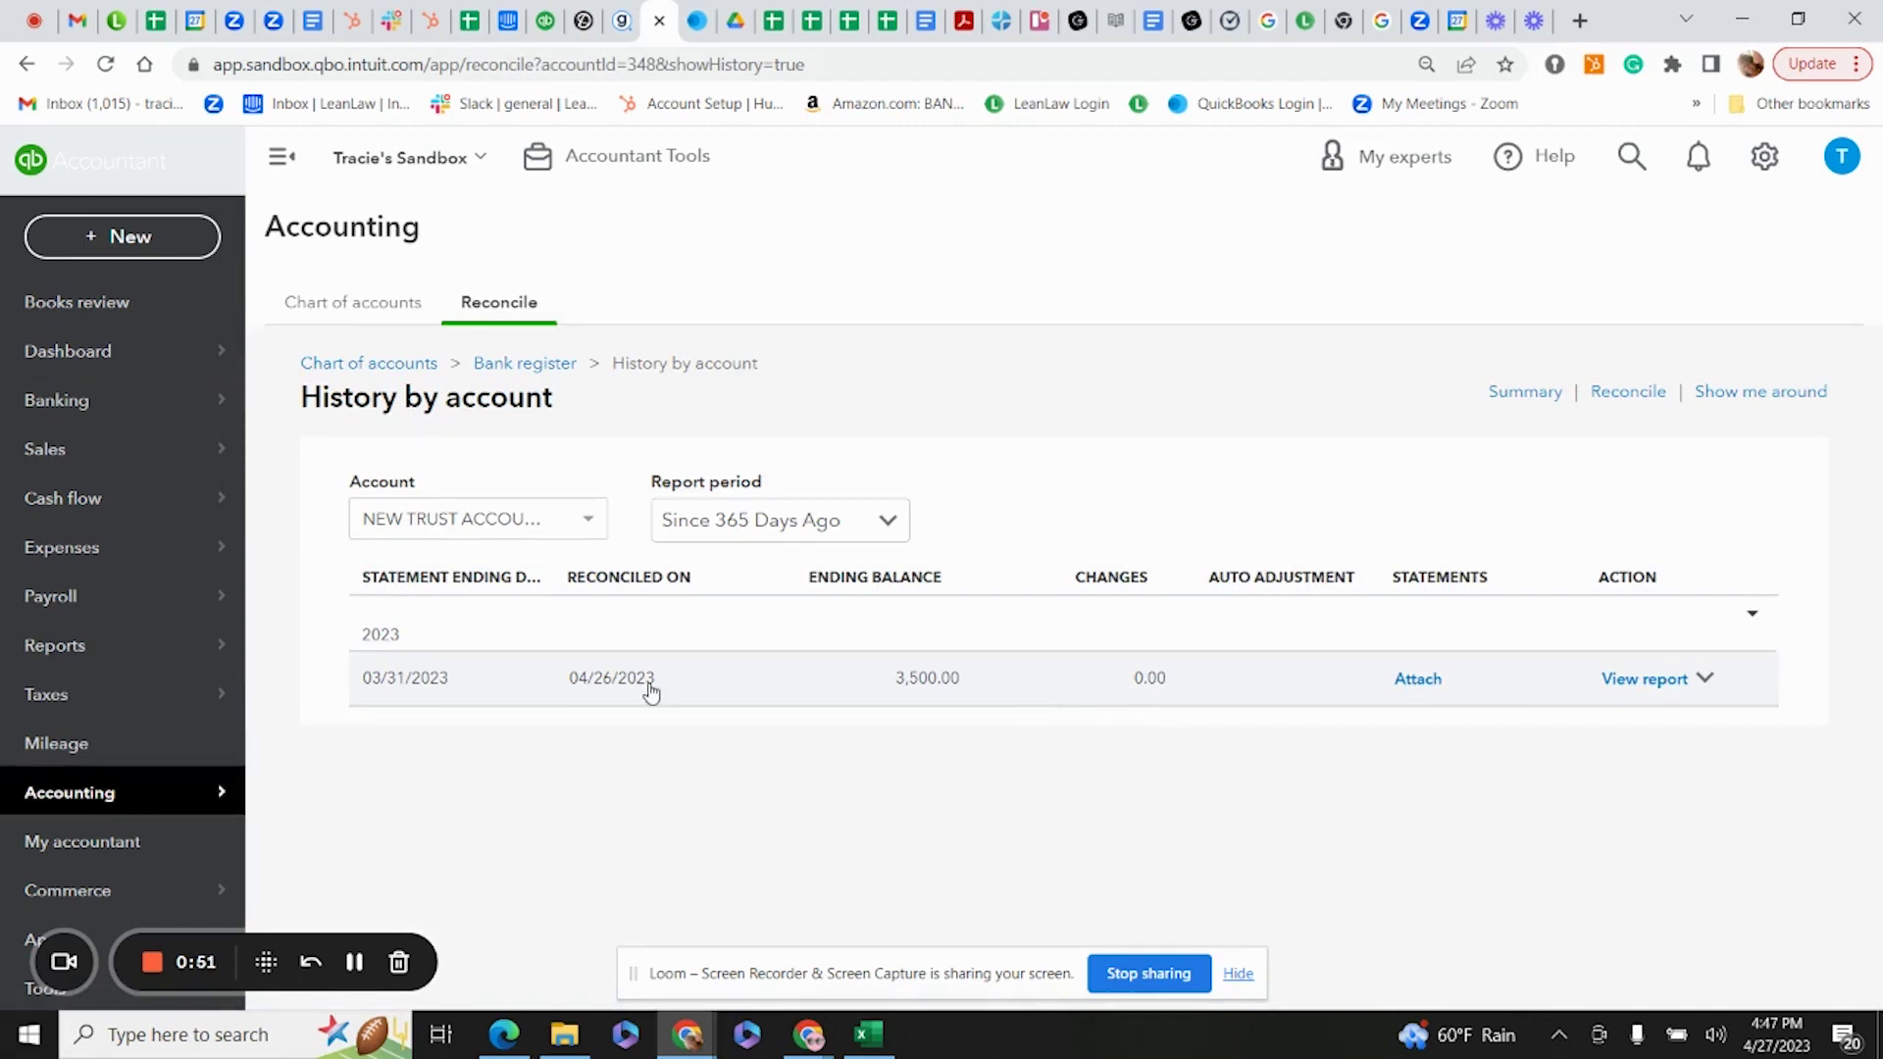
Open the 03/31/2023 reconciliation report and scroll through it to review the details.
{"action": "left_click", "coordinate": [1630, 687]}
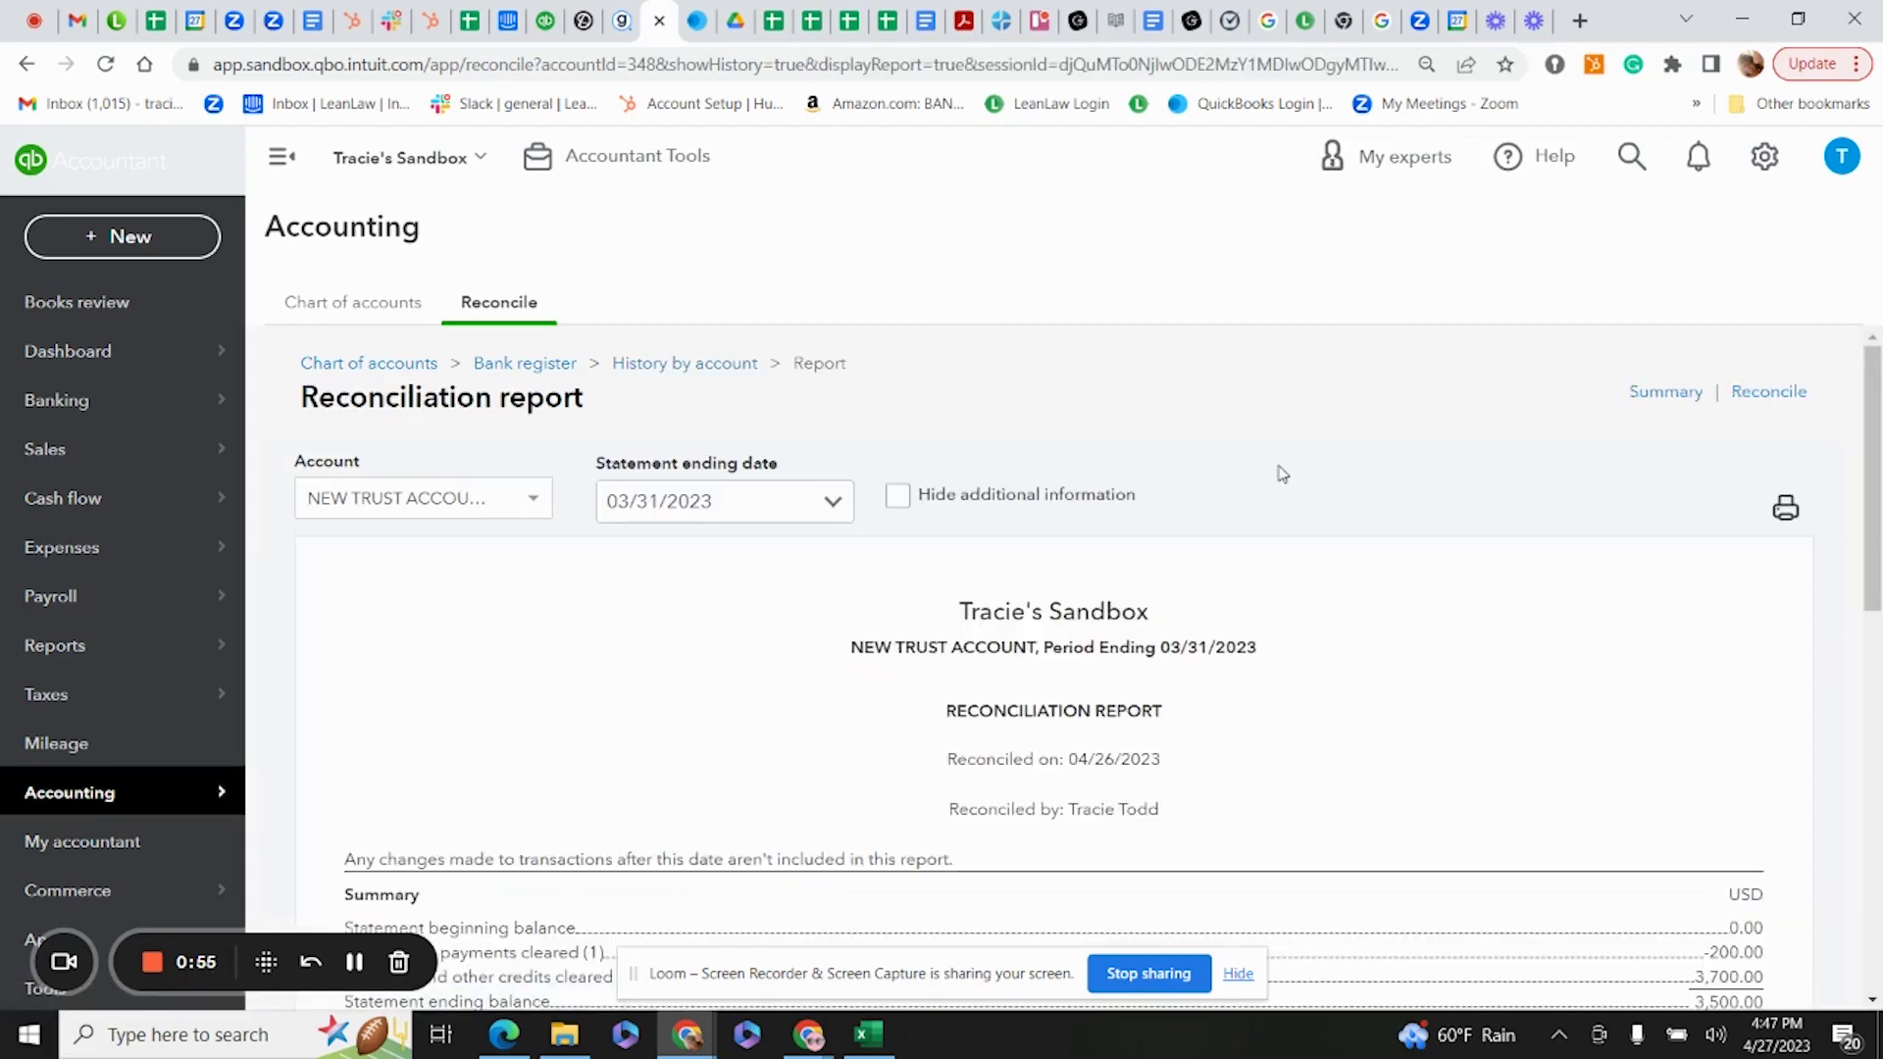
{"action": "scroll", "coordinate": [1368, 608], "scroll_direction": "down", "scroll_amount": 3}
{"action": "scroll", "coordinate": [1353, 586], "scroll_direction": "up", "scroll_amount": 3}
{"action": "scroll", "coordinate": [1356, 588], "scroll_direction": "down", "scroll_amount": 3}
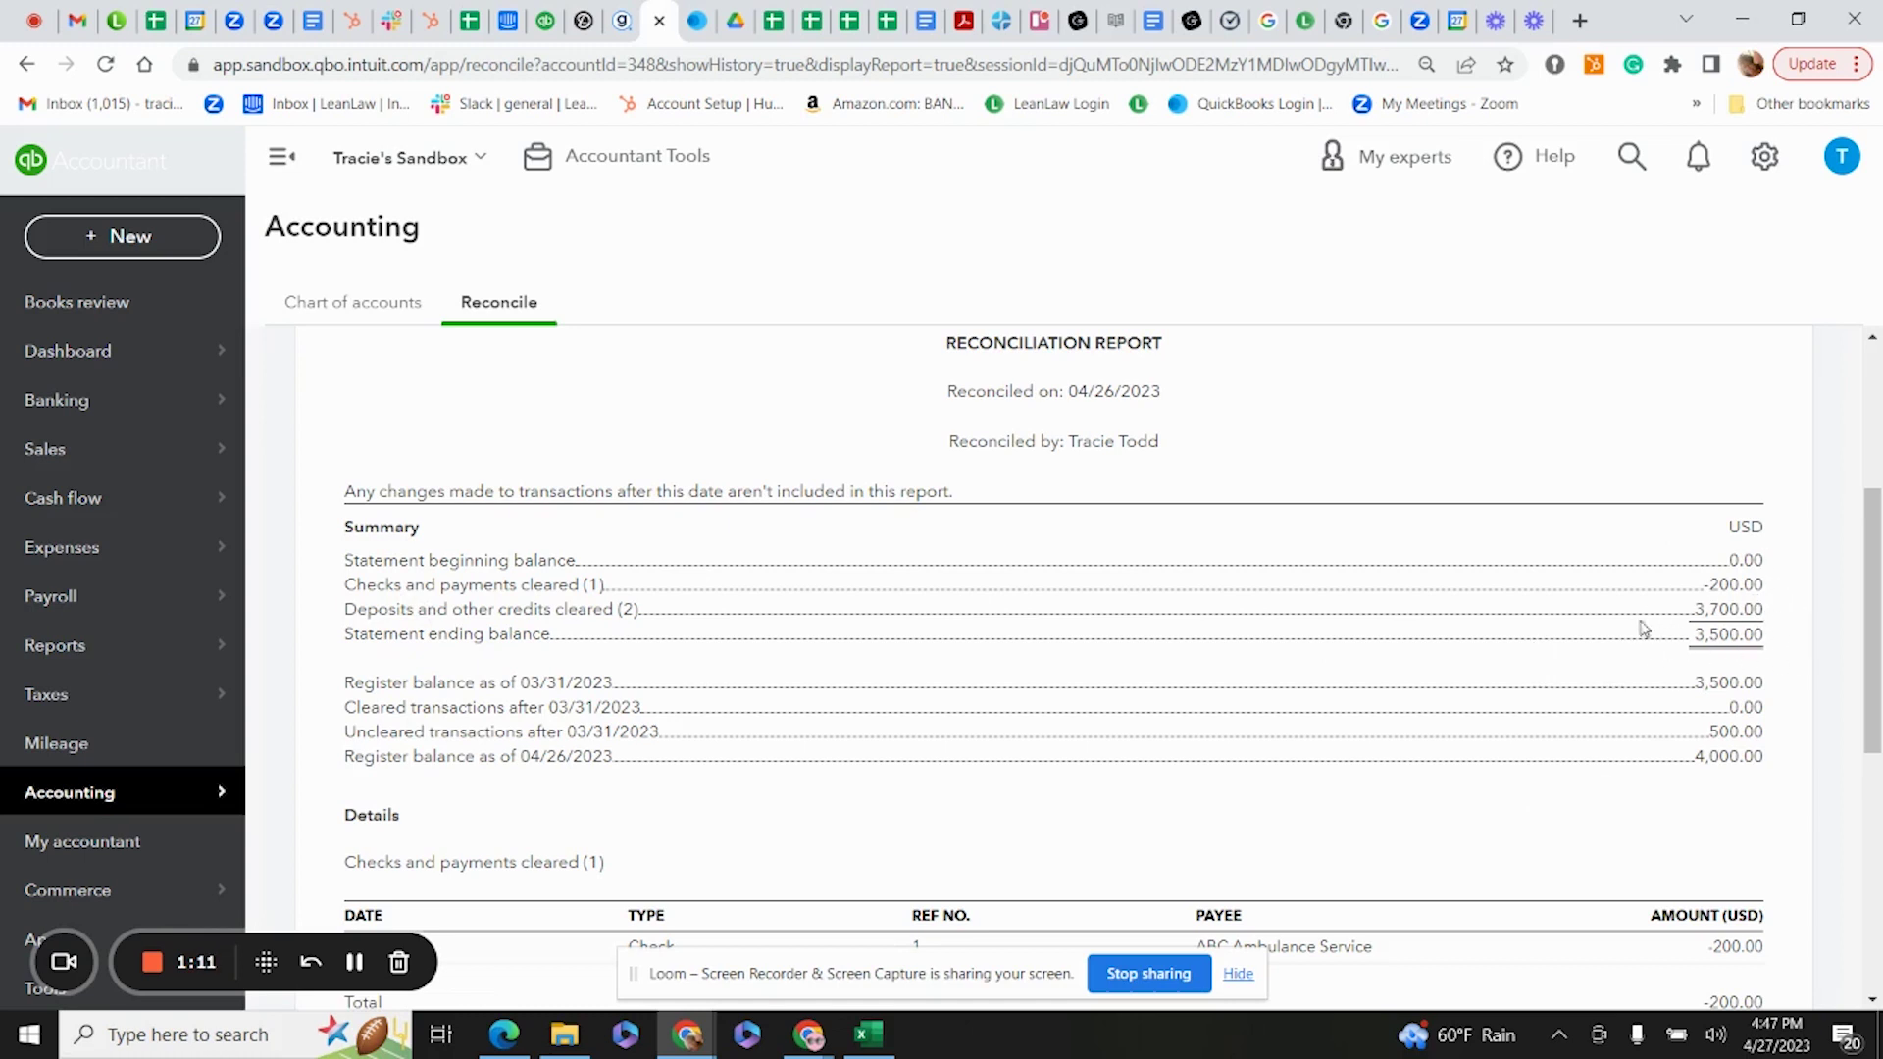
{"action": "scroll", "coordinate": [1448, 737], "scroll_direction": "down", "scroll_amount": 1}
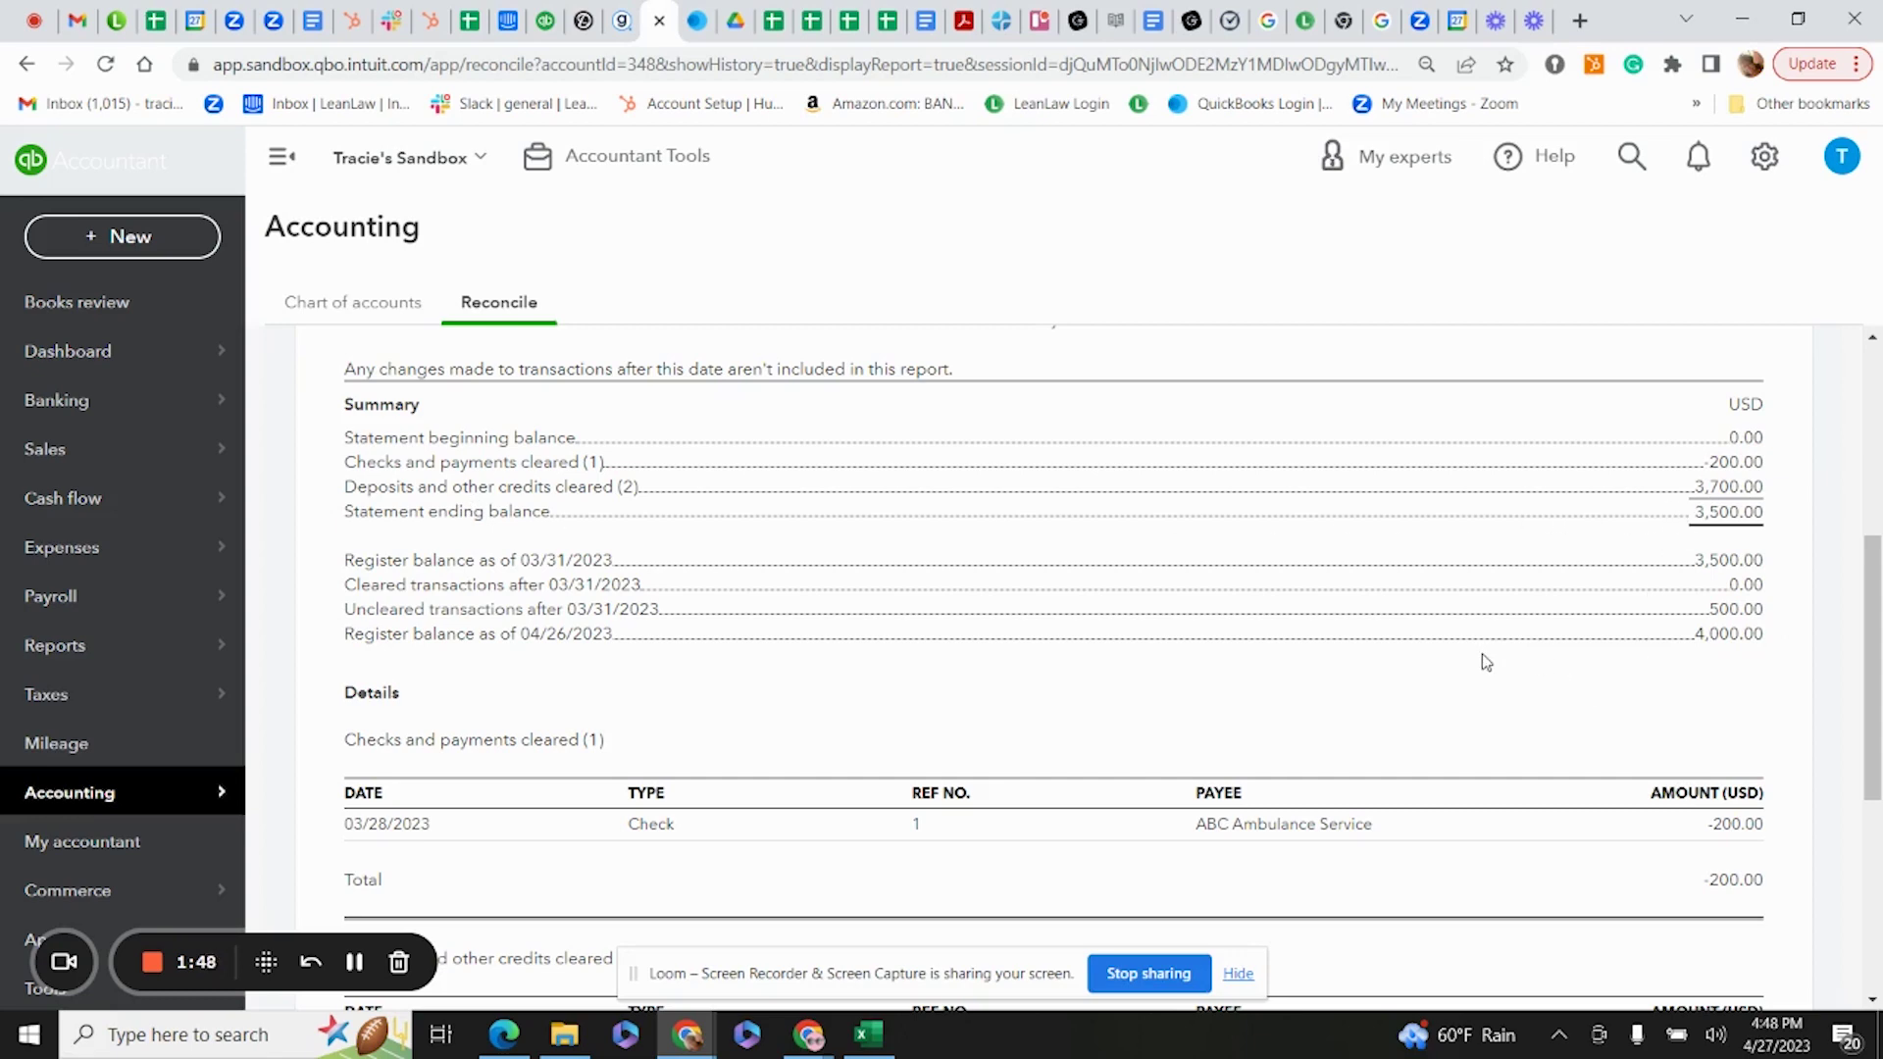
{"action": "scroll", "coordinate": [1483, 661], "scroll_direction": "down", "scroll_amount": 2}
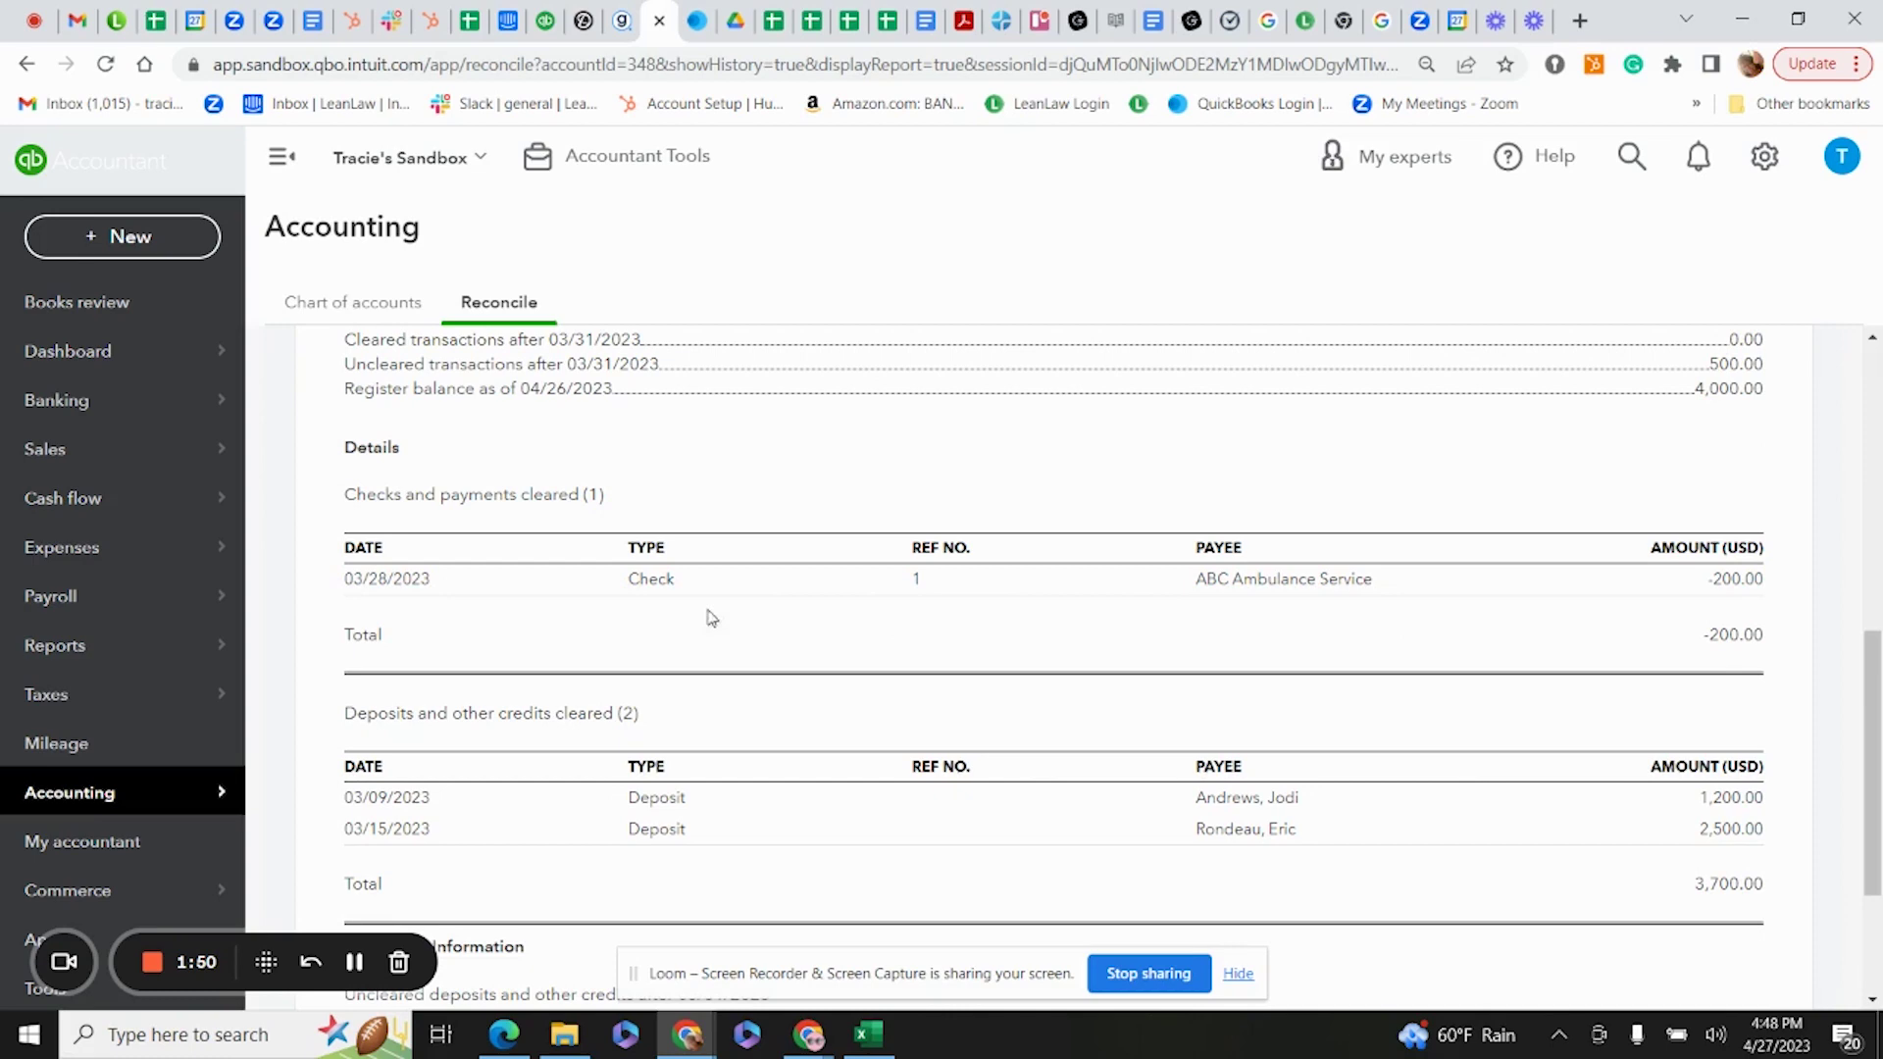
{"action": "scroll", "coordinate": [1544, 630], "scroll_direction": "down", "scroll_amount": 2}
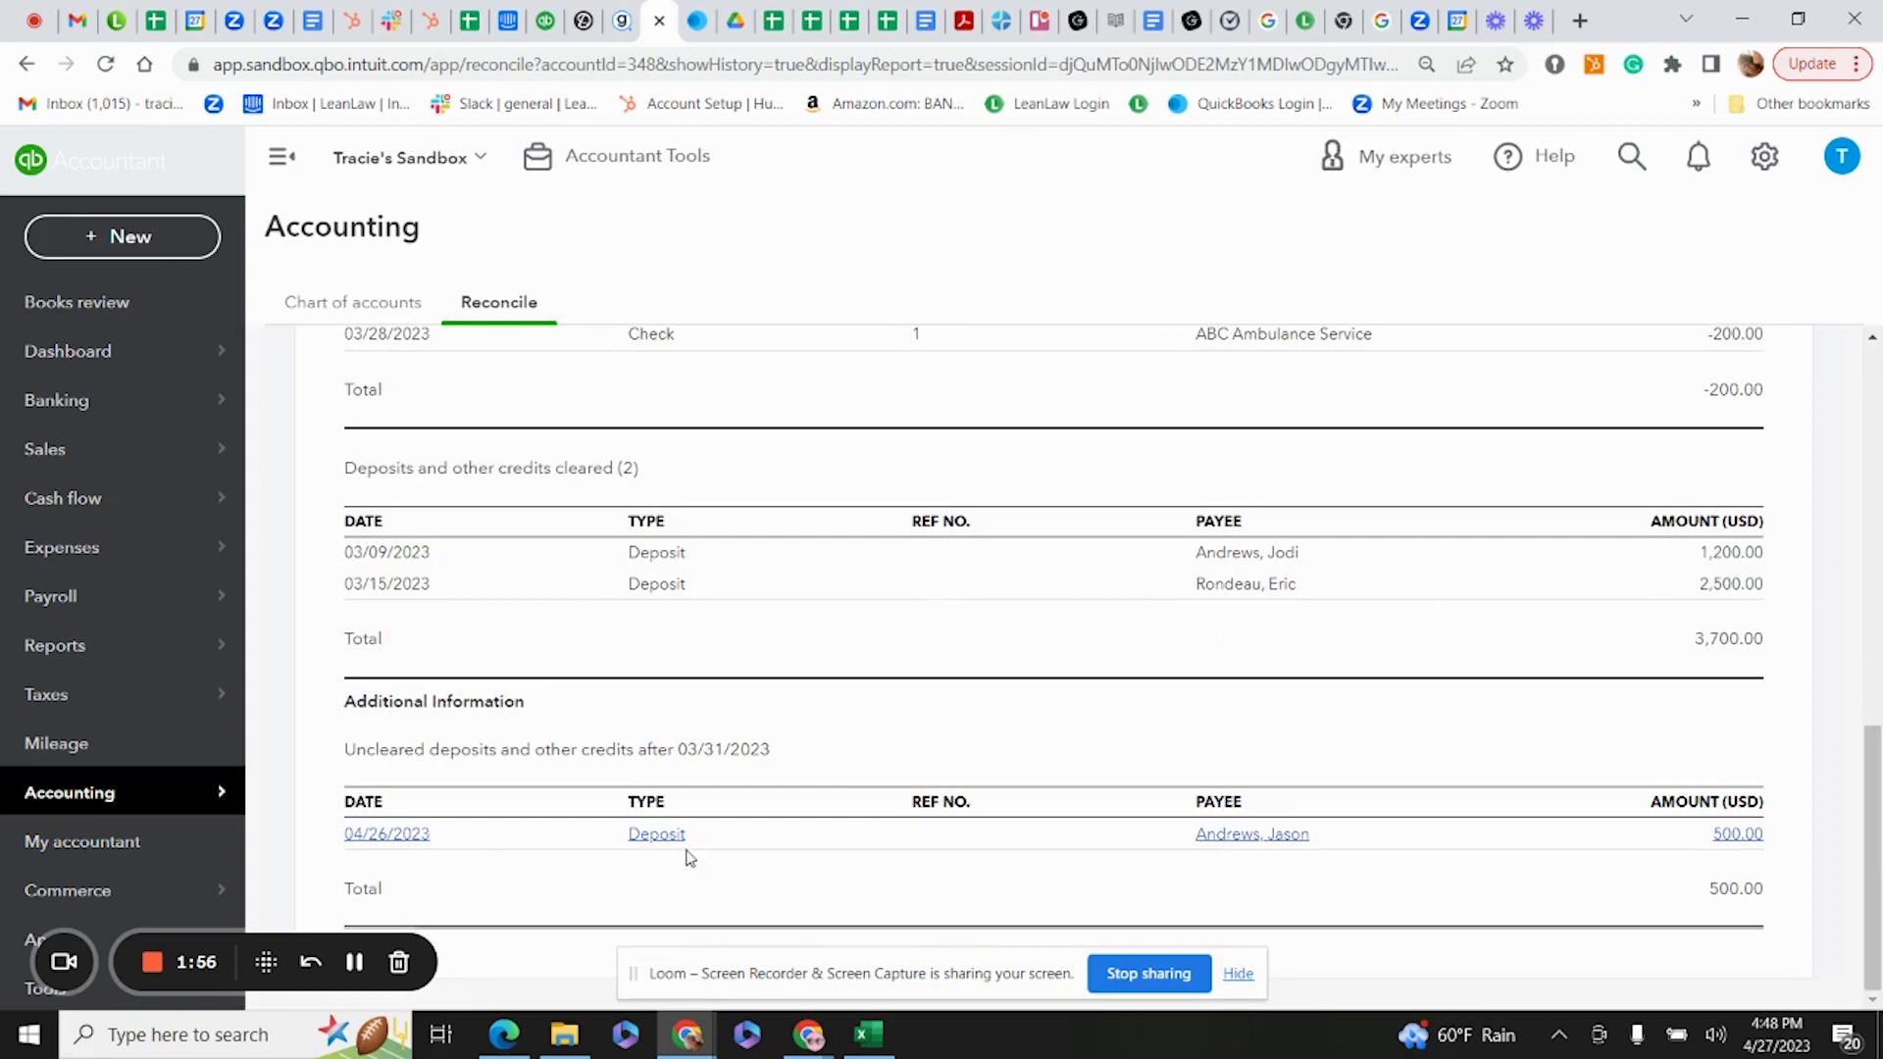
{"action": "scroll", "coordinate": [1430, 755], "scroll_direction": "up", "scroll_amount": 2}
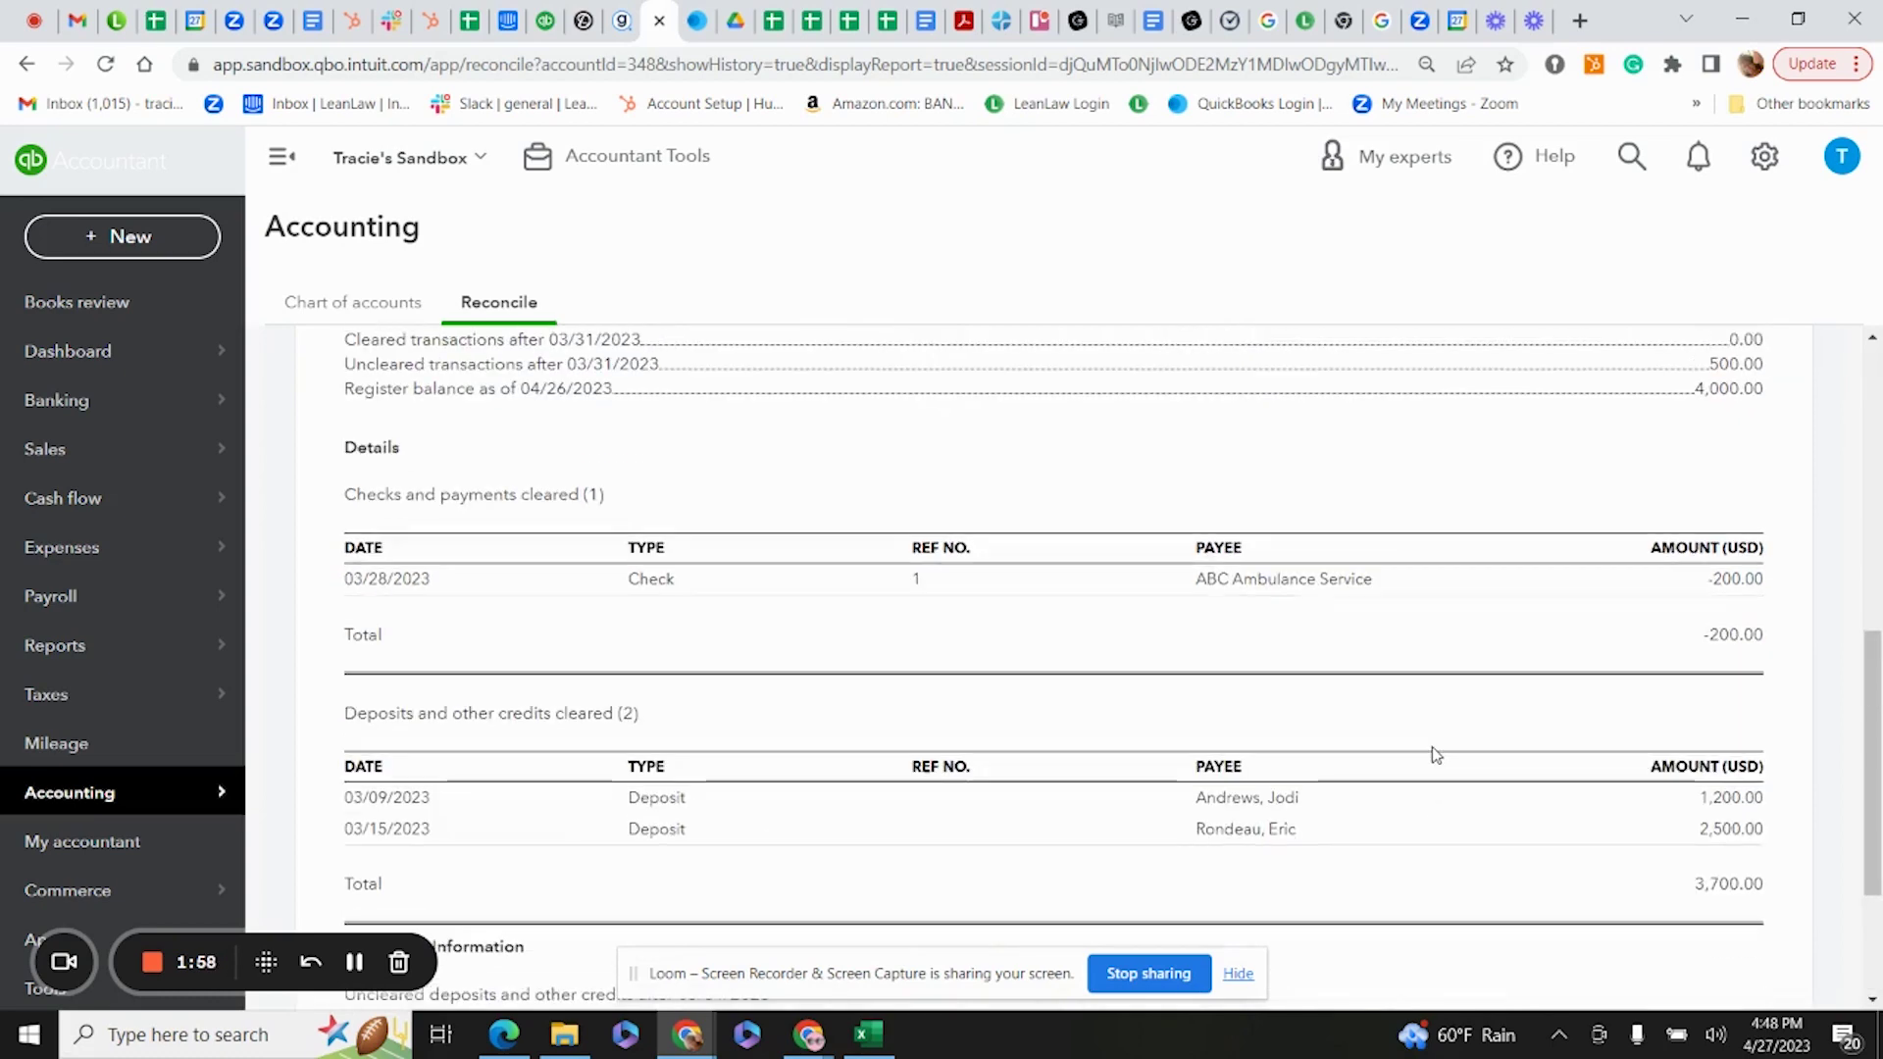
{"action": "scroll", "coordinate": [1434, 751], "scroll_direction": "up", "scroll_amount": 3}
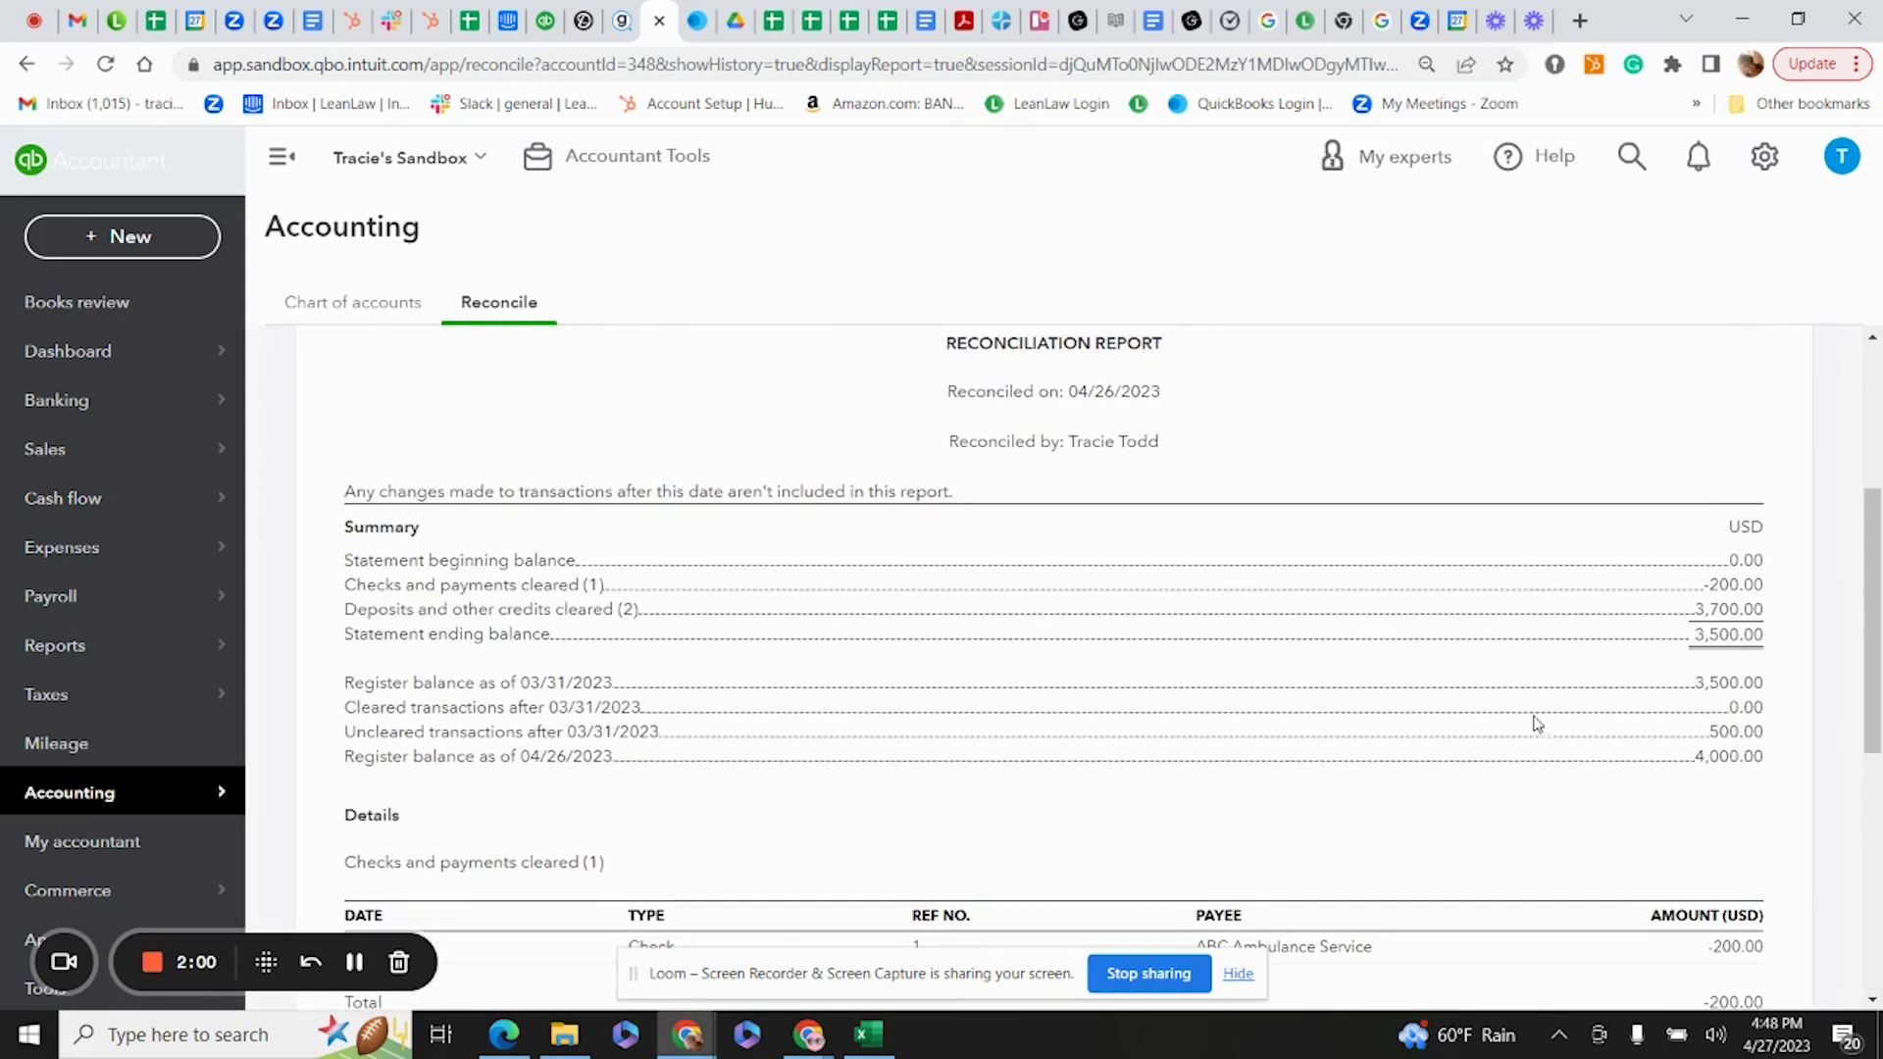
{"action": "scroll", "coordinate": [1546, 679], "scroll_direction": "up", "scroll_amount": 1}
{"action": "scroll", "coordinate": [1544, 693], "scroll_direction": "down", "scroll_amount": 1}
{"action": "scroll", "coordinate": [1666, 451], "scroll_direction": "up", "scroll_amount": 3}
Start printing the report to PDF, then cancel the Save Print Output As dialog.
{"action": "left_click", "coordinate": [1782, 502]}
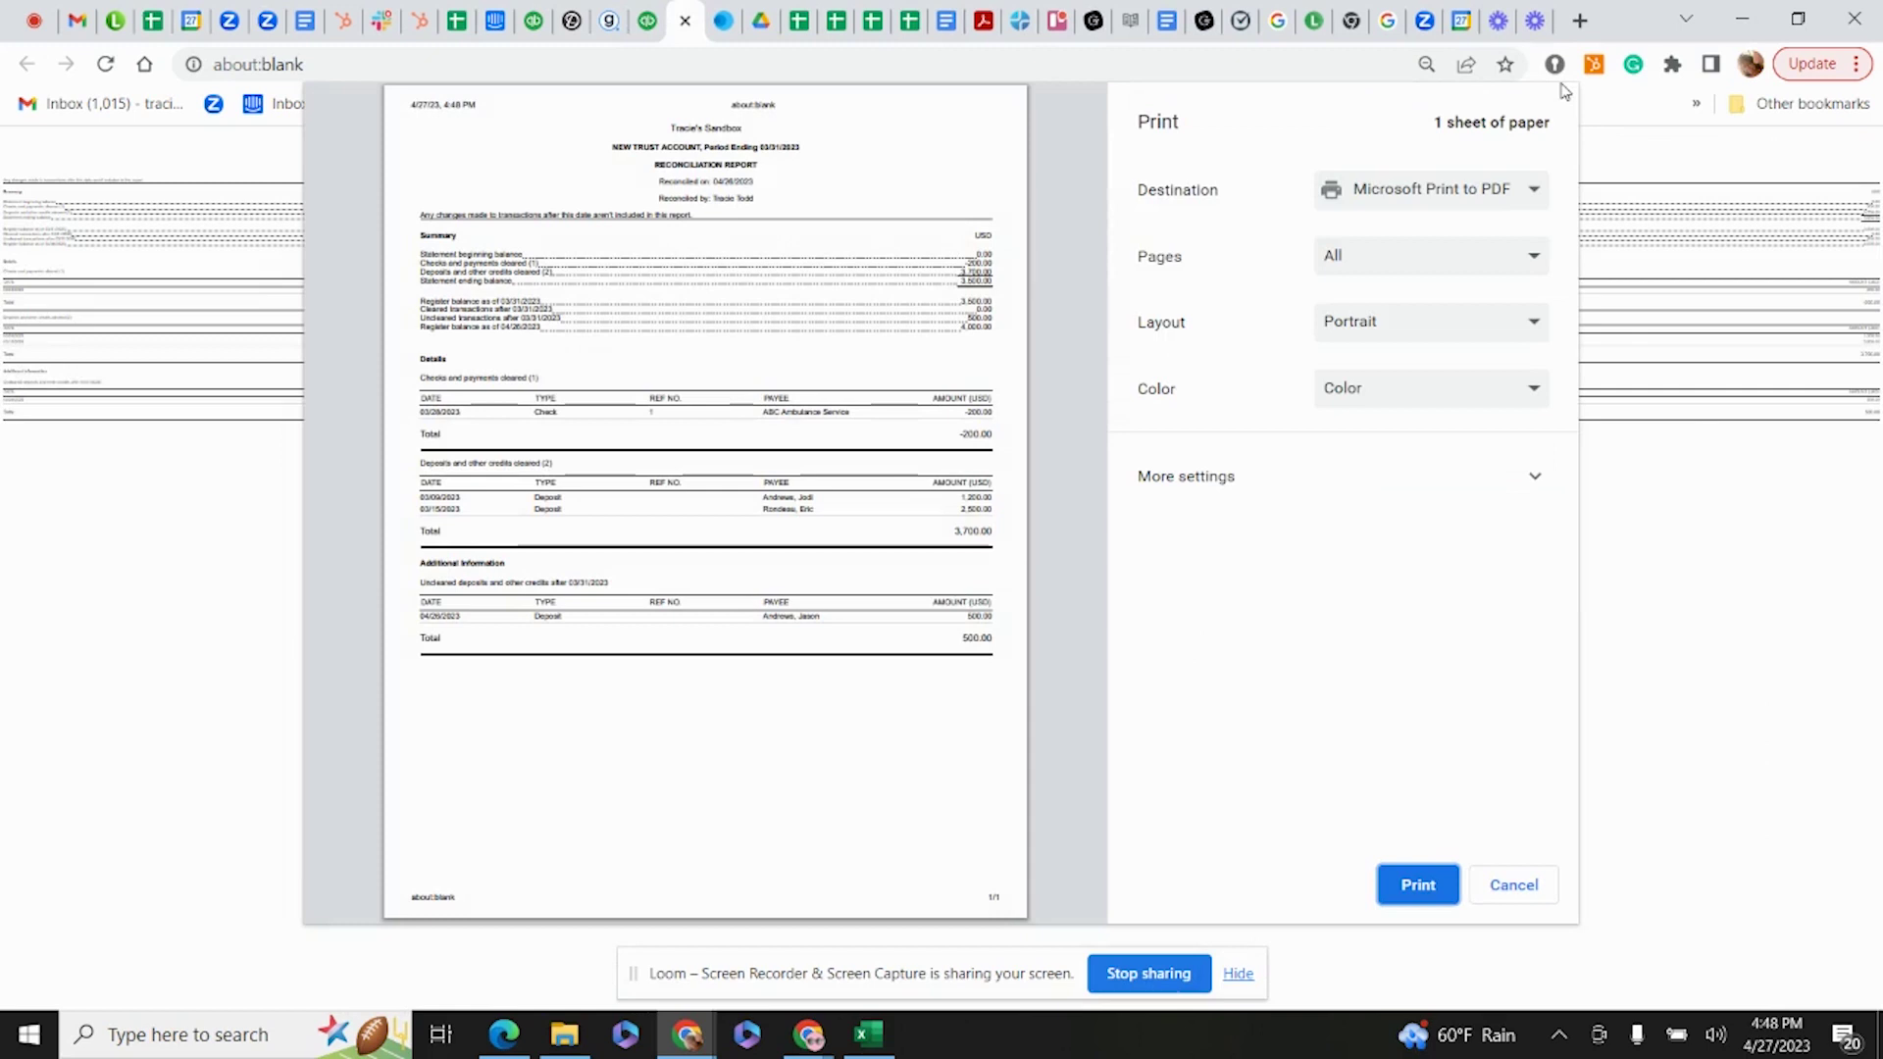
{"action": "left_click", "coordinate": [1421, 887]}
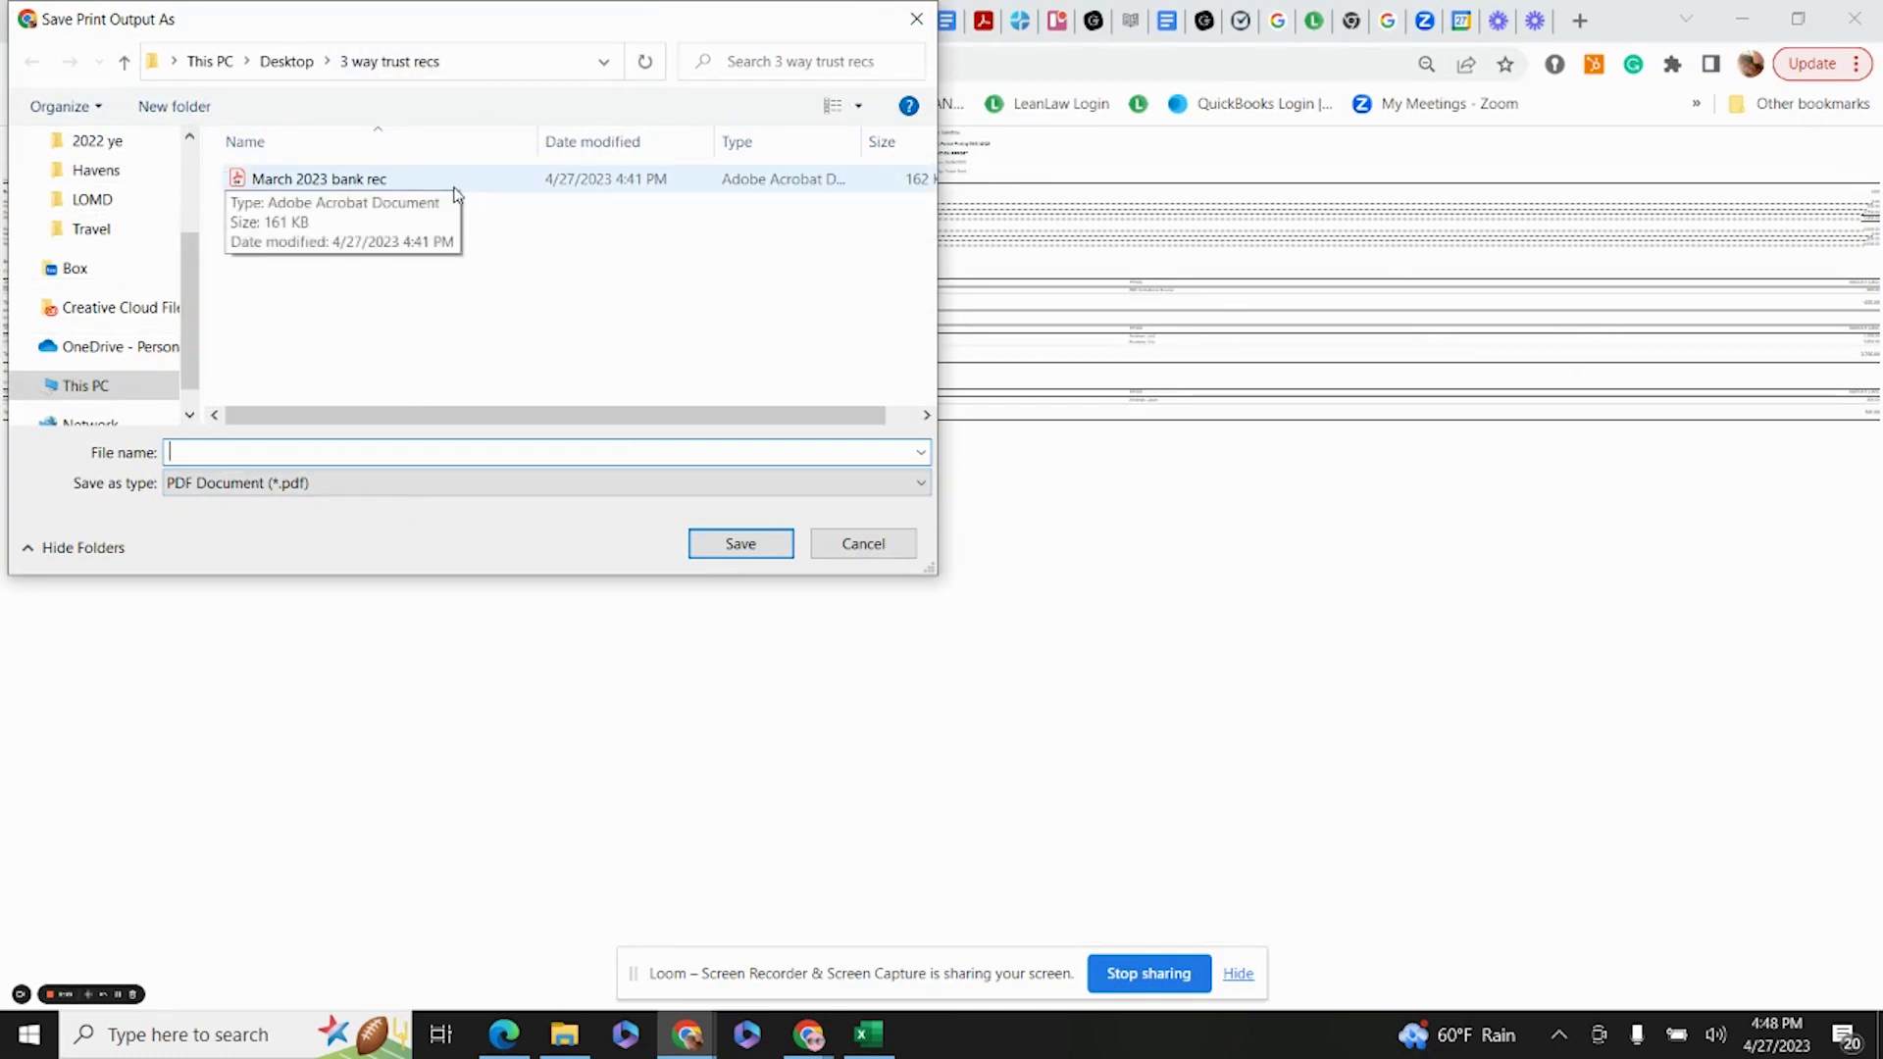
{"action": "left_click", "coordinate": [863, 543]}
Return to QuickBooks and open the Balance Sheet report from the Reports list.
{"action": "left_click", "coordinate": [650, 31]}
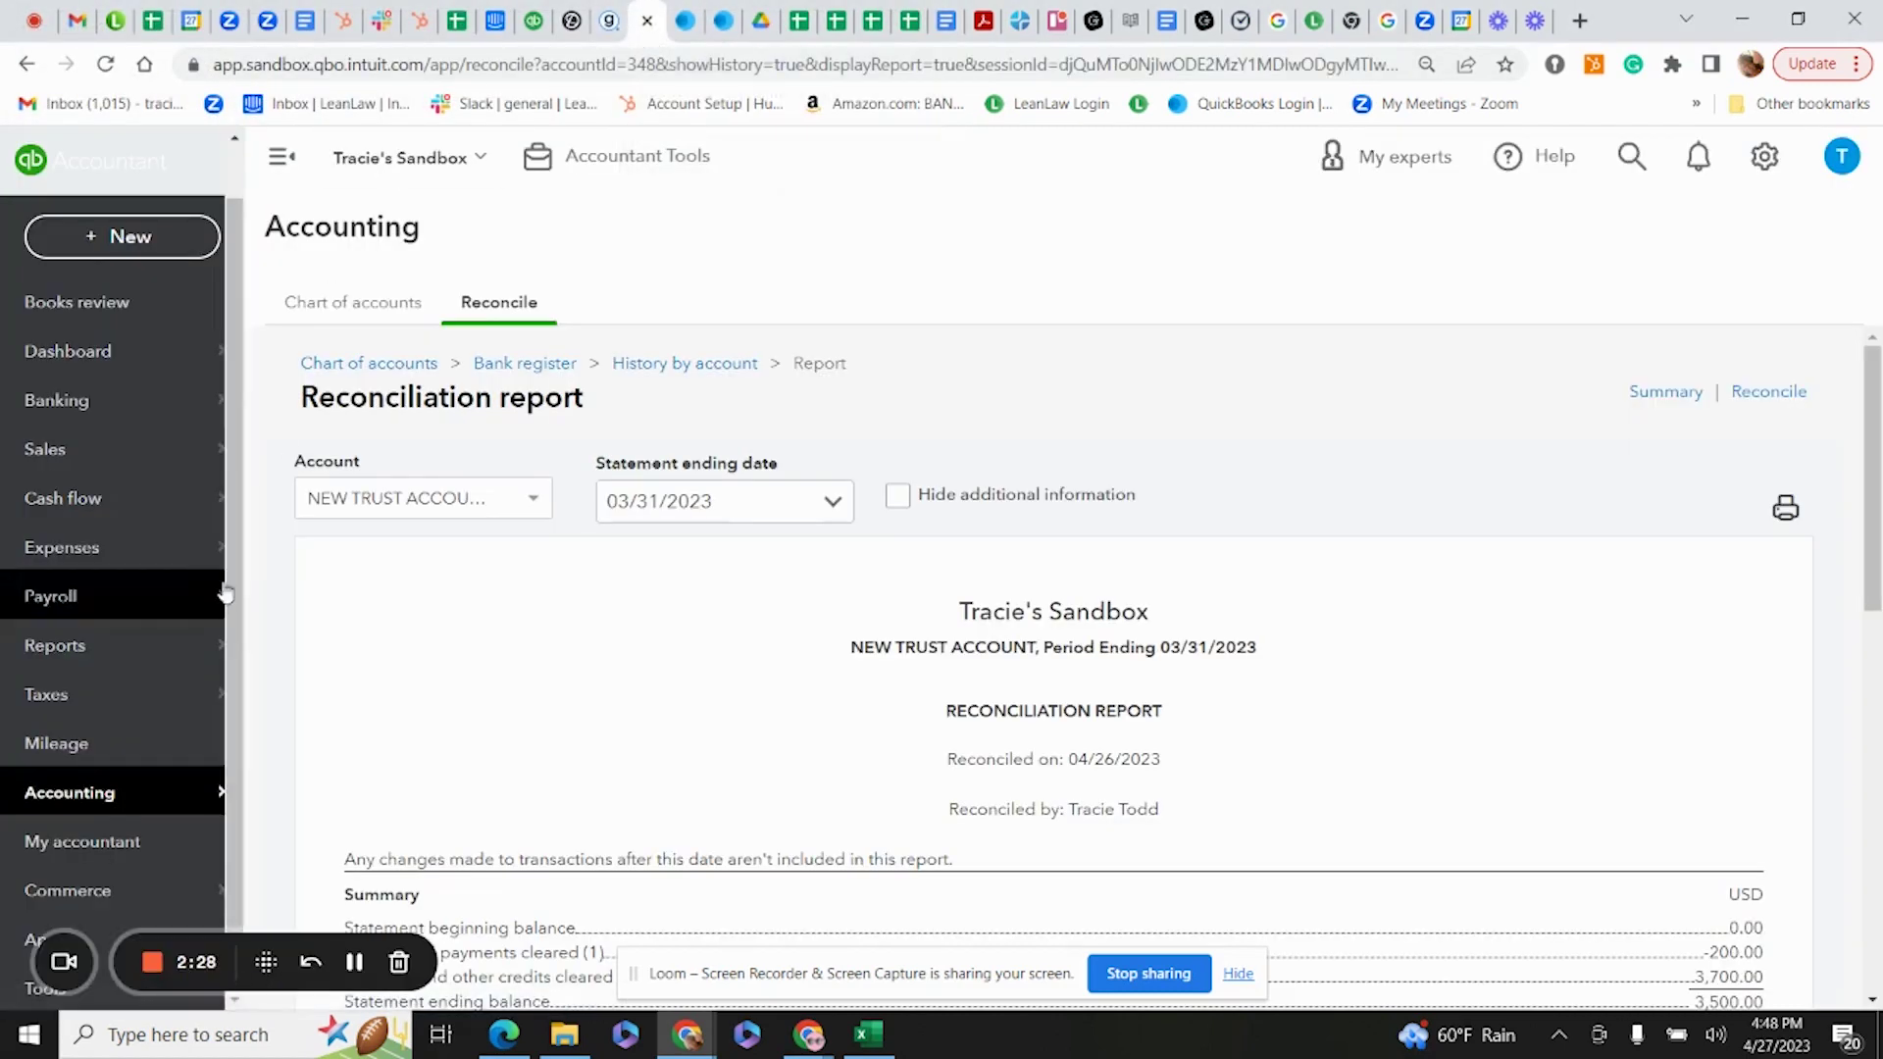
{"action": "mouse_move", "coordinate": [118, 693]}
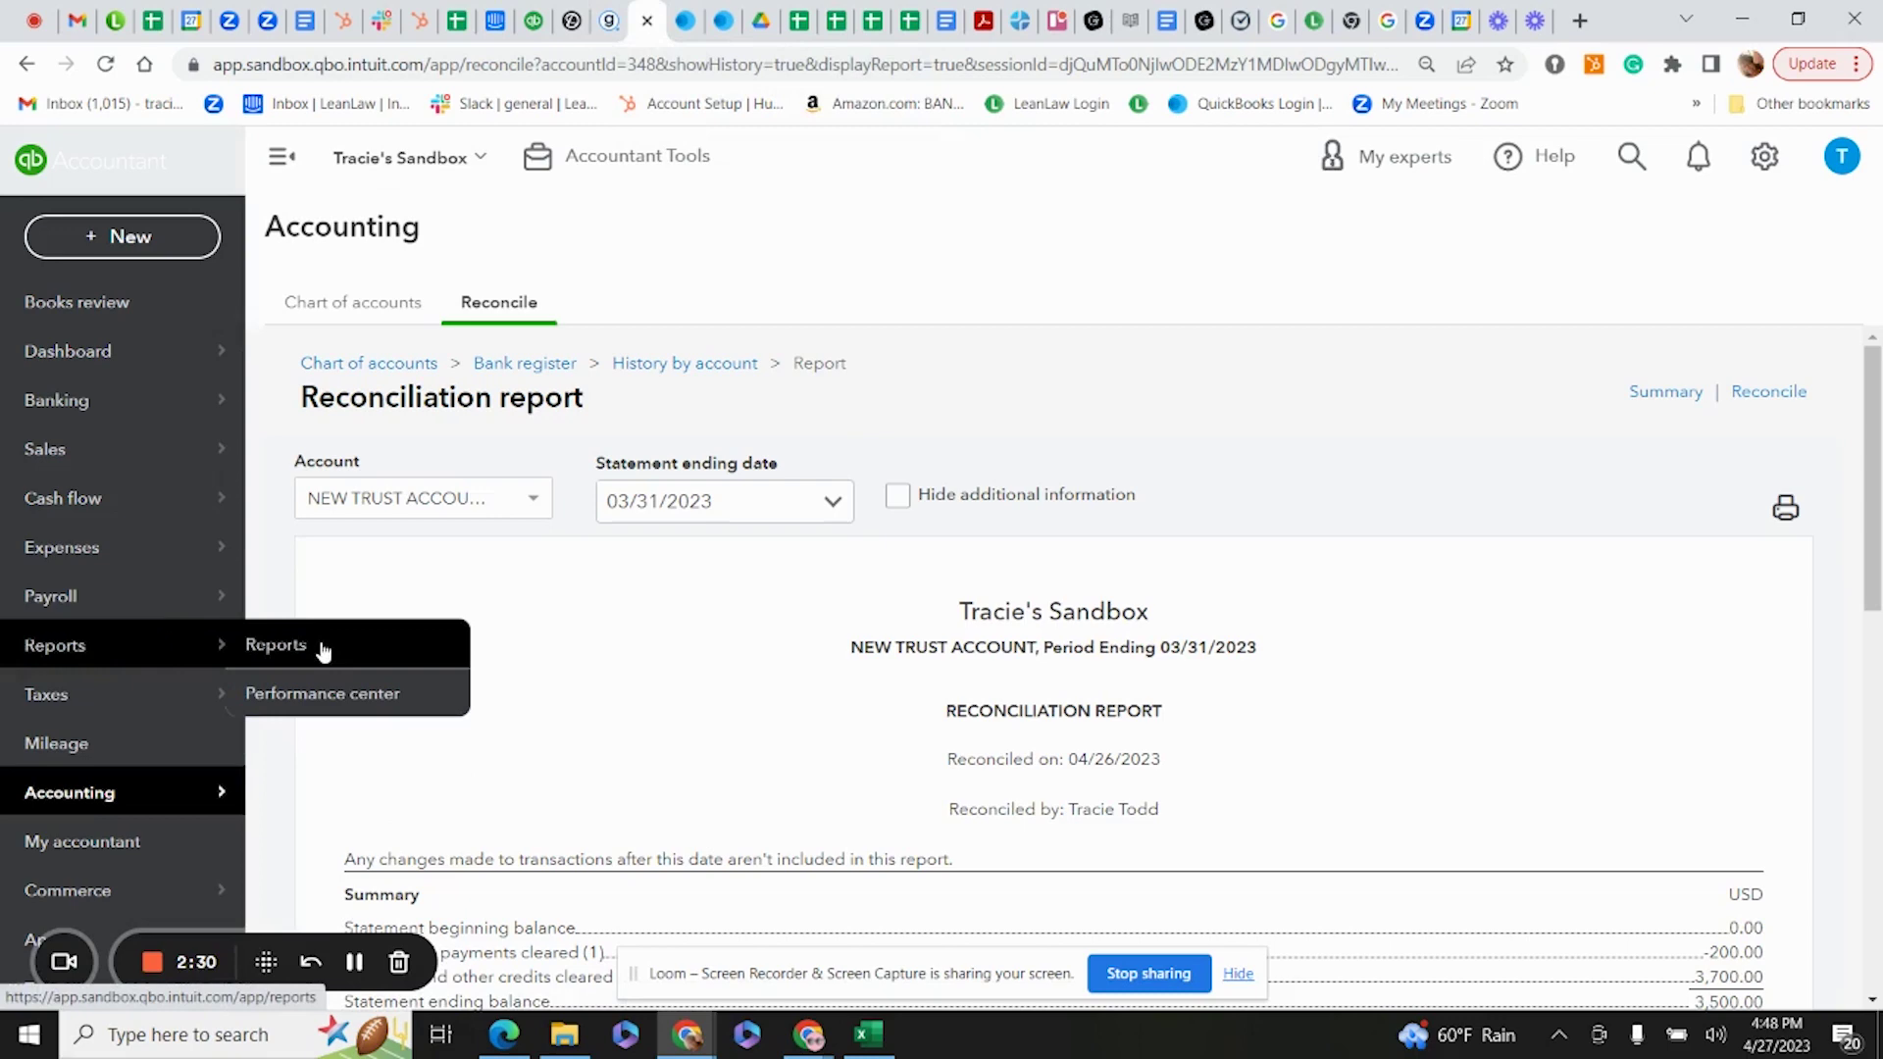
{"action": "left_click", "coordinate": [329, 646]}
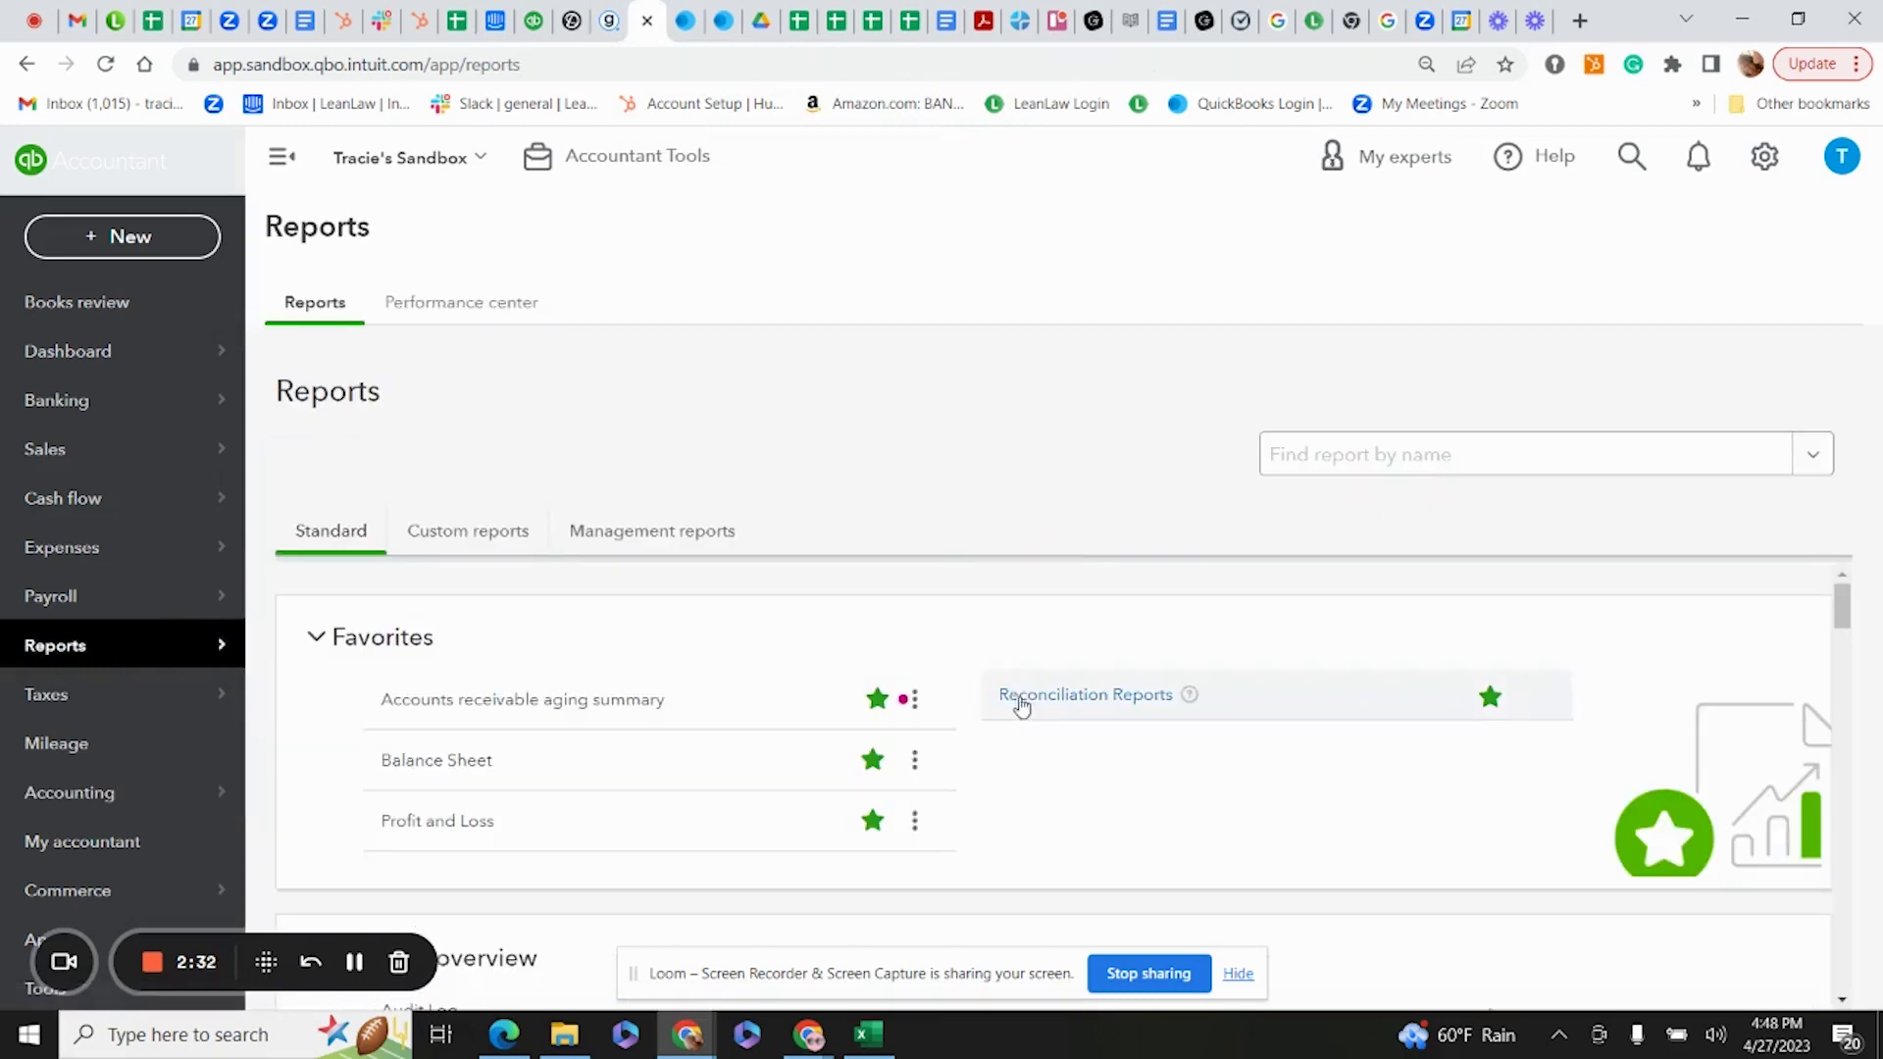
{"action": "left_click", "coordinate": [442, 765]}
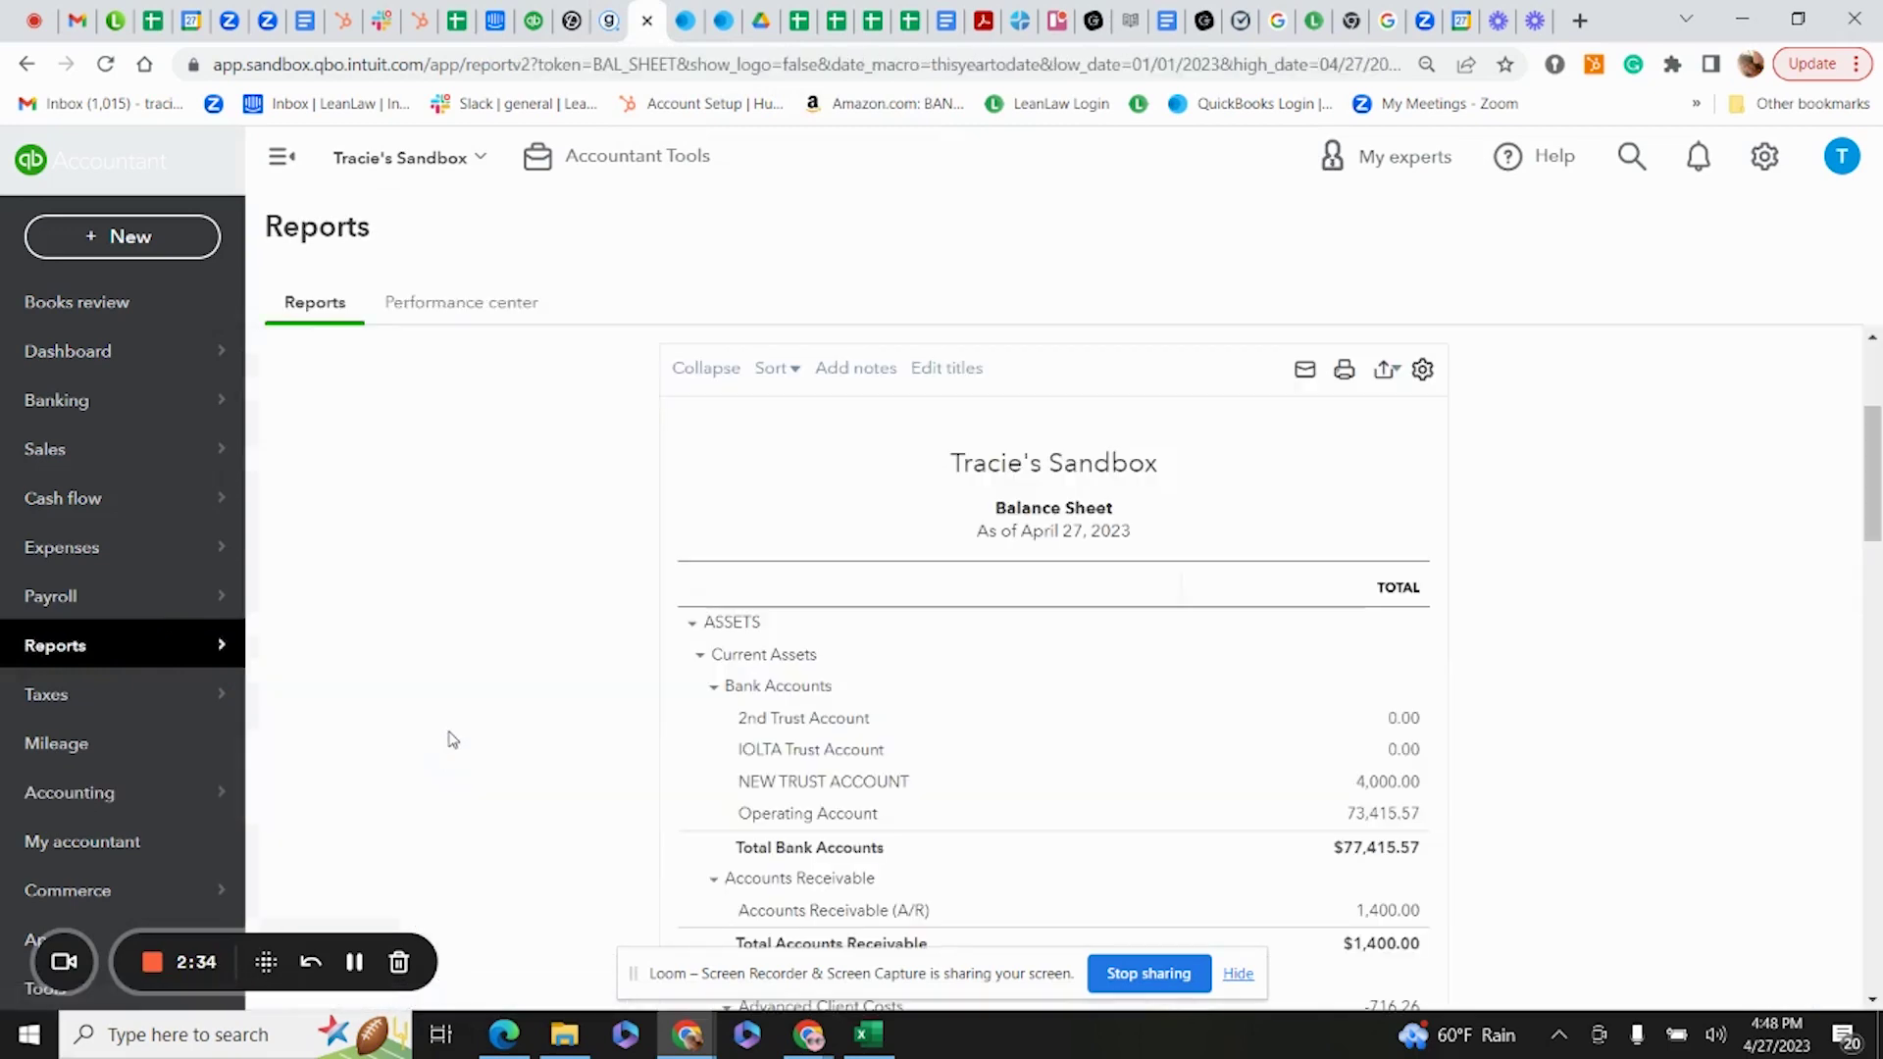
Set the report period to Last Month (03/01/2023–03/31/2023) and rerun the report.
{"action": "left_click", "coordinate": [438, 502]}
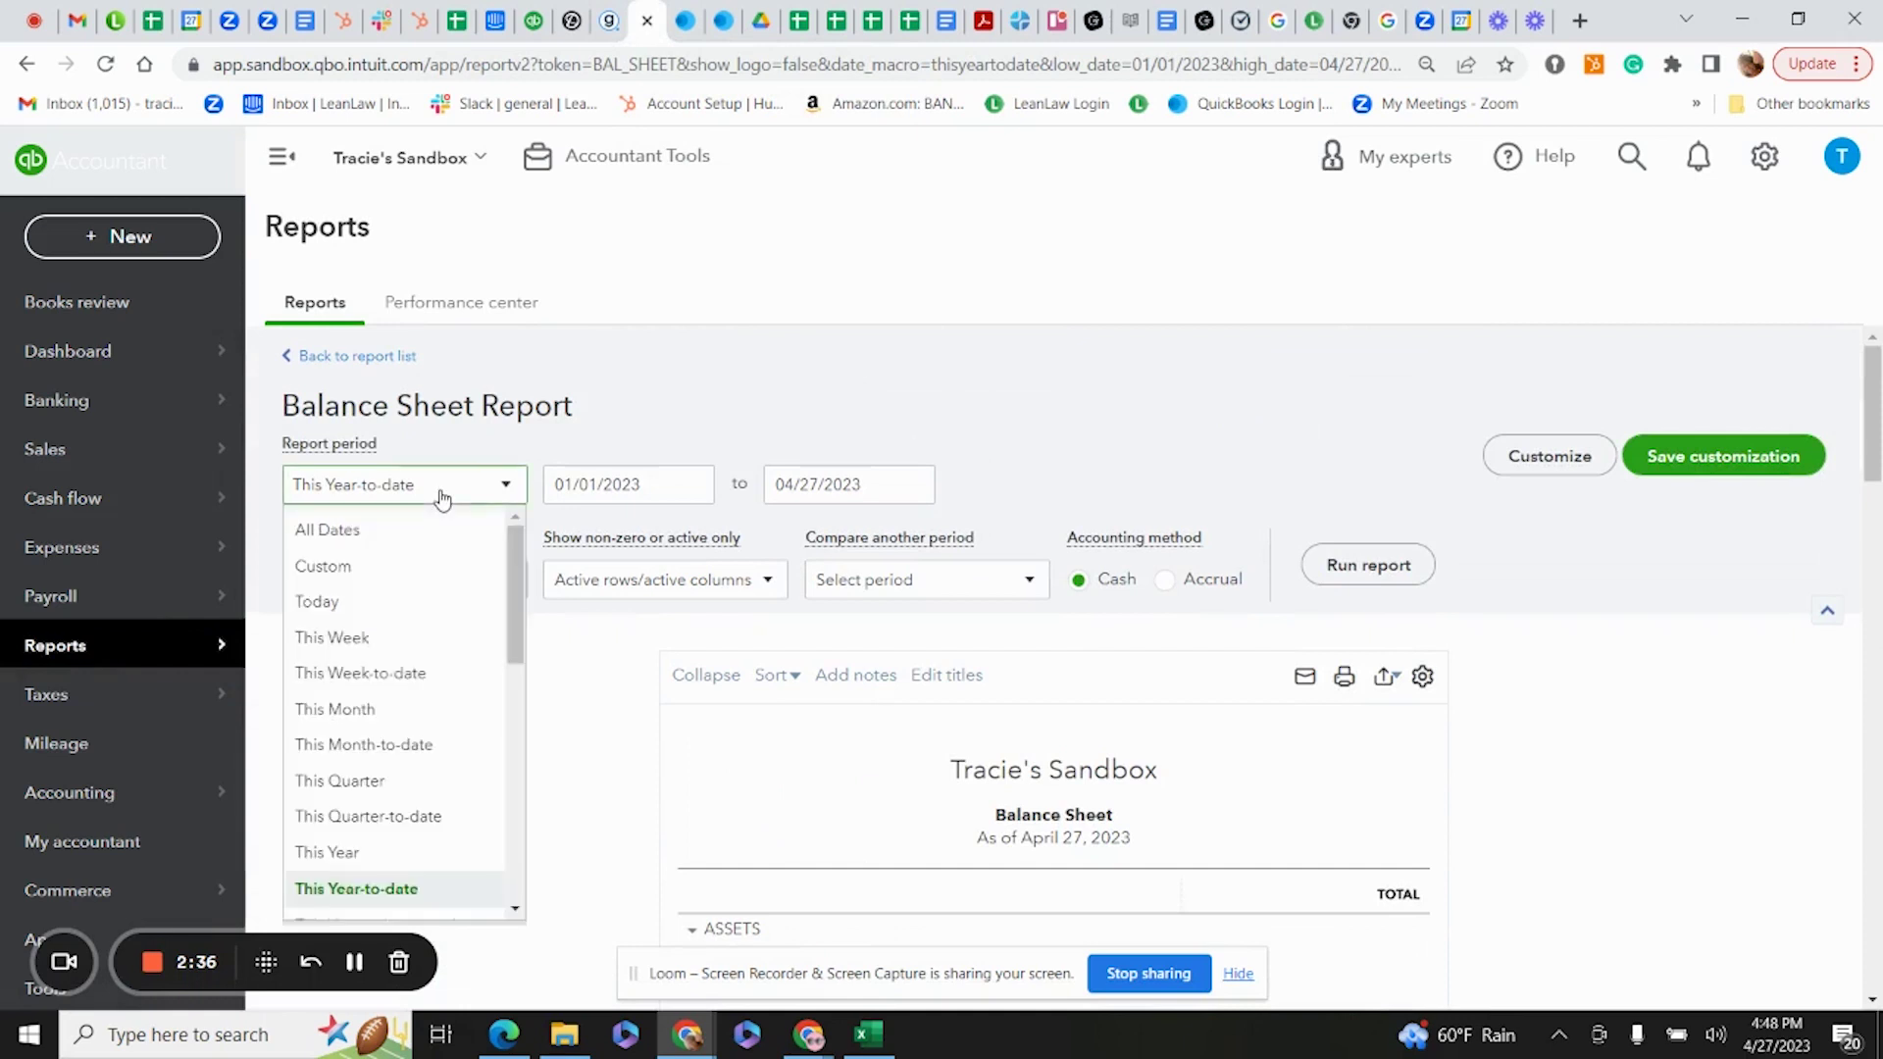
{"action": "scroll", "coordinate": [416, 780], "scroll_direction": "down", "scroll_amount": 3}
{"action": "left_click", "coordinate": [382, 733]}
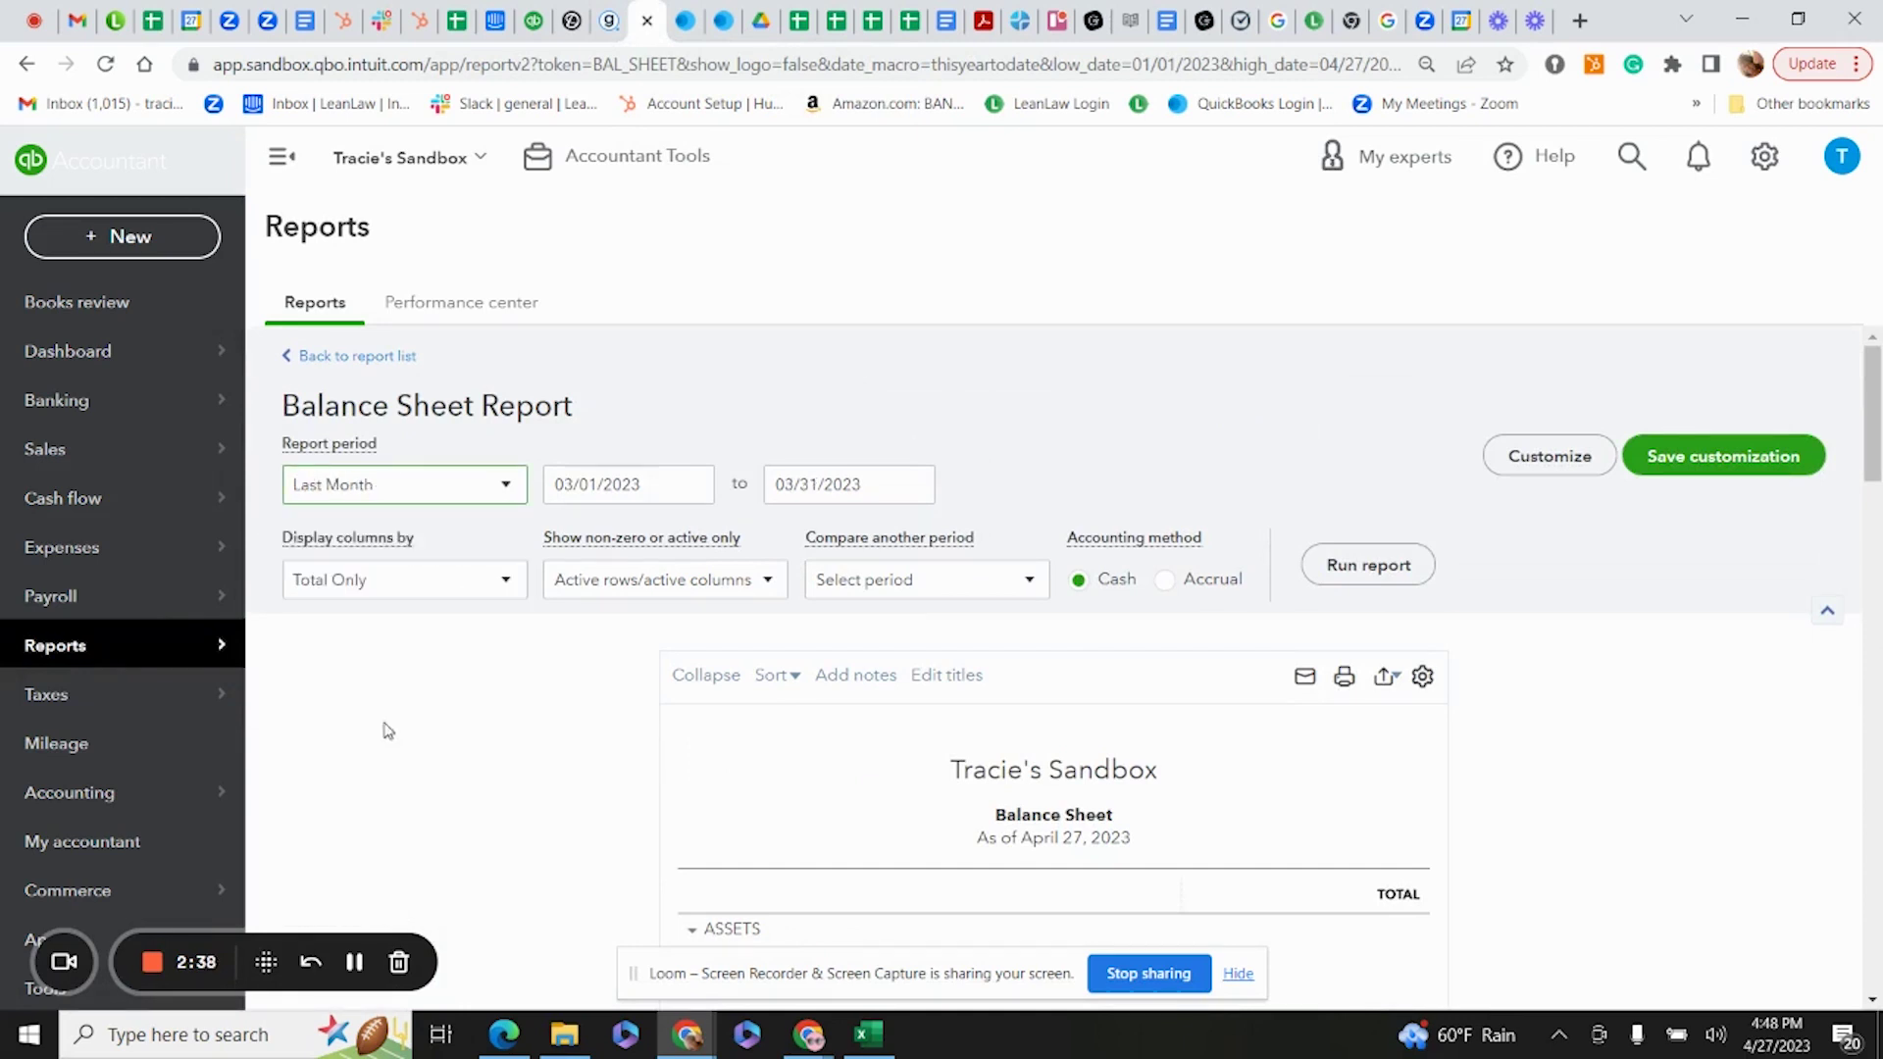
{"action": "left_click", "coordinate": [1404, 565]}
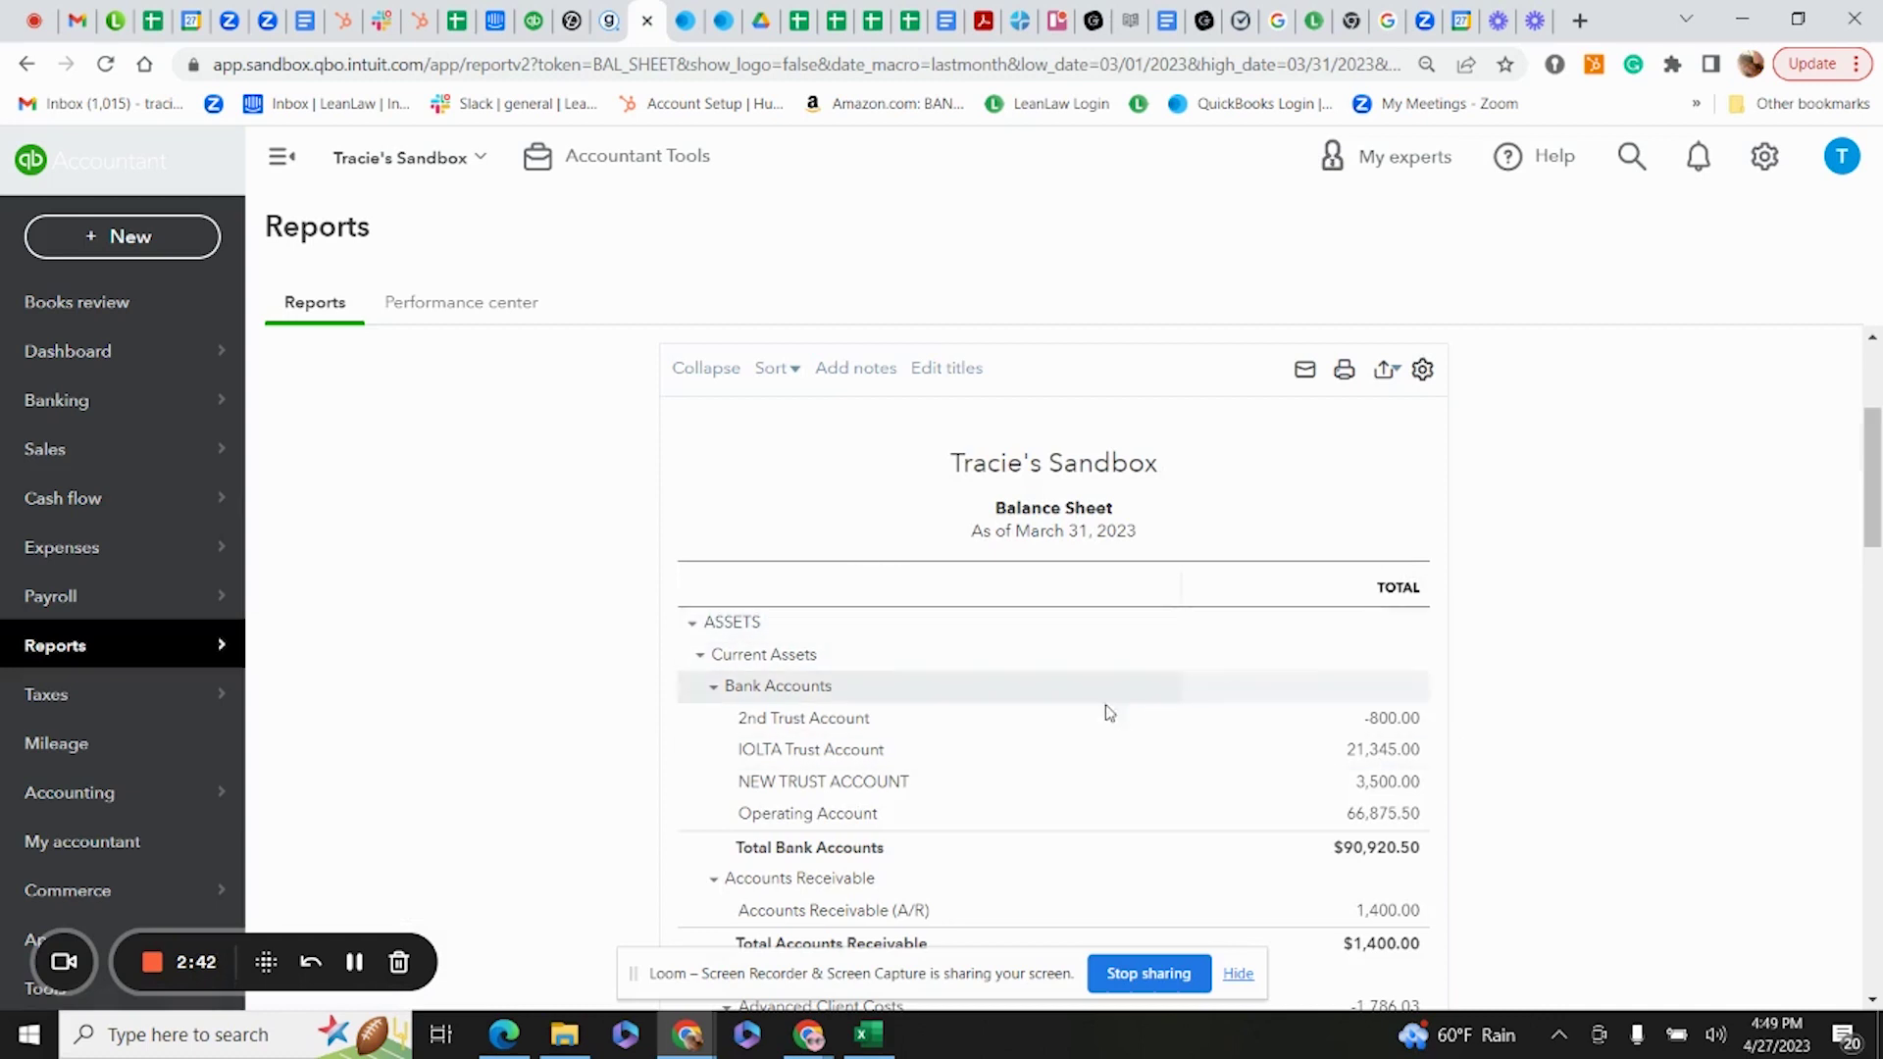
Review the March 31, 2023 balance sheet and export it to Excel.
{"action": "scroll", "coordinate": [1127, 706], "scroll_direction": "down", "scroll_amount": 1}
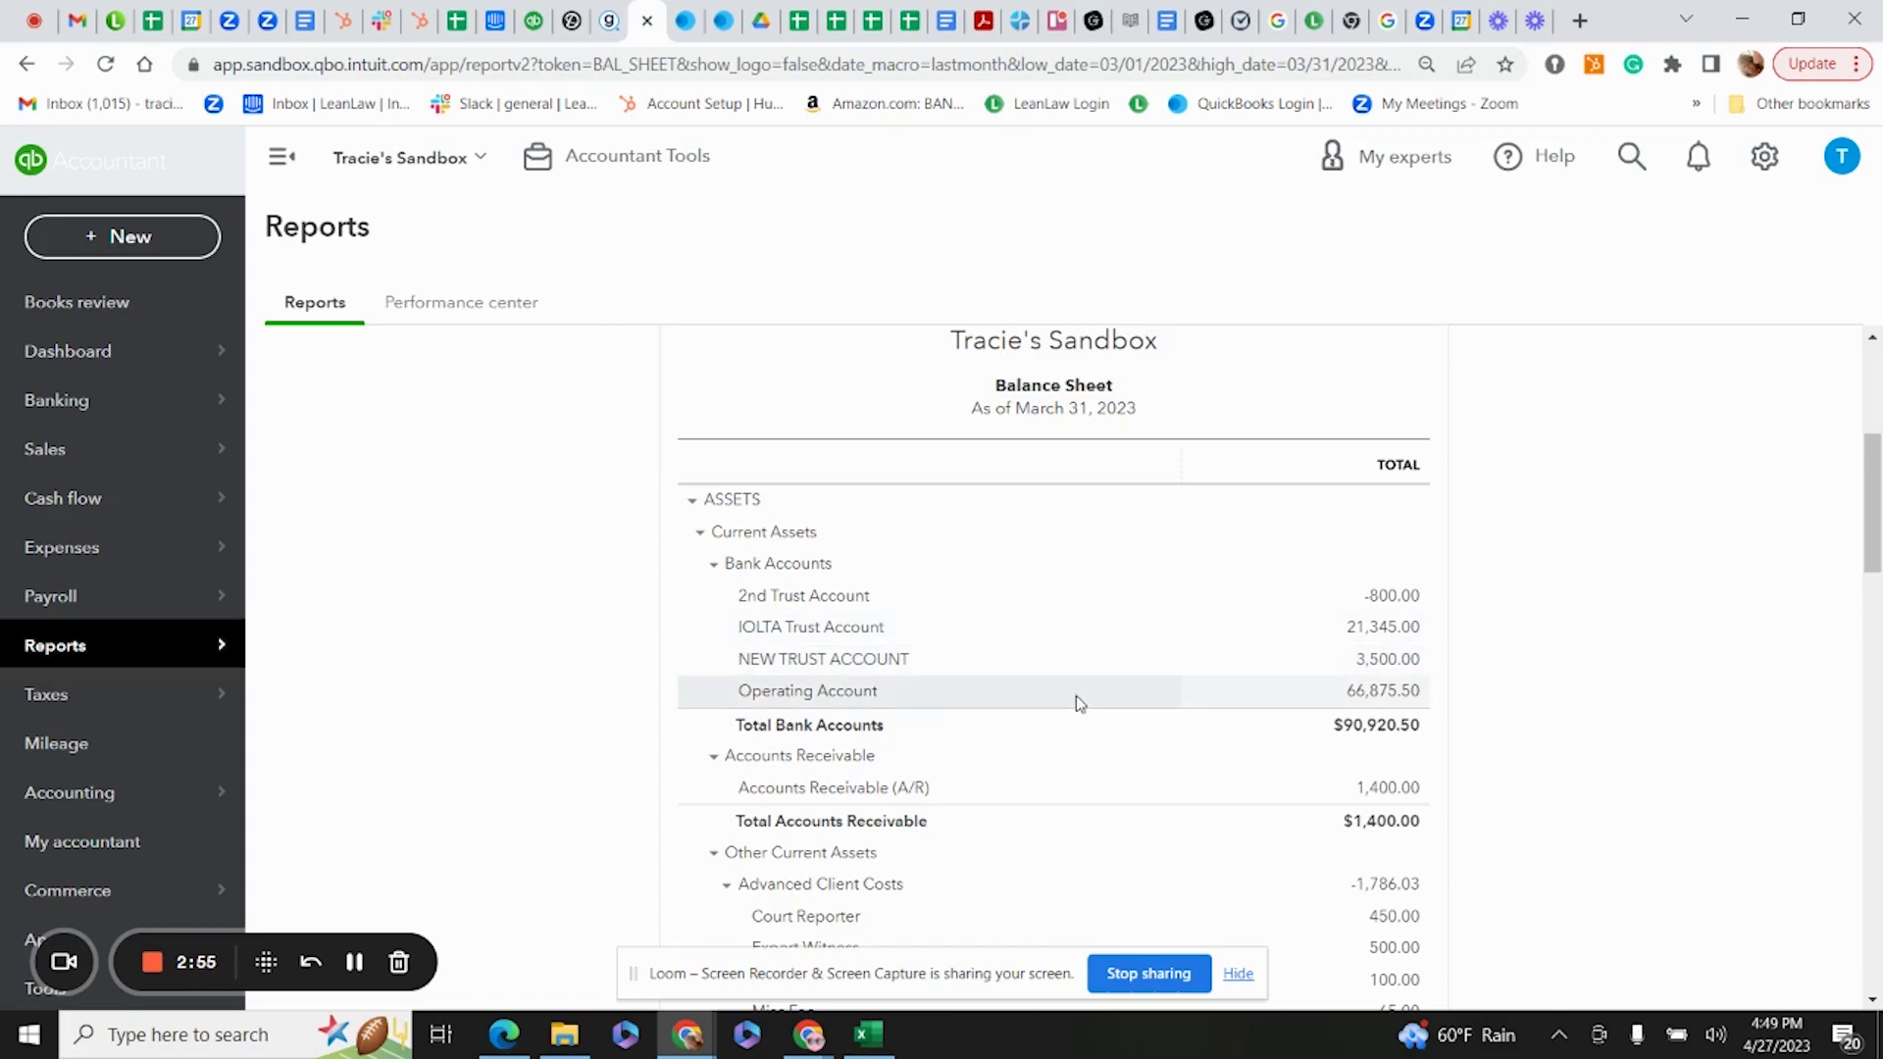
{"action": "scroll", "coordinate": [1075, 700], "scroll_direction": "down", "scroll_amount": 8}
{"action": "scroll", "coordinate": [1071, 700], "scroll_direction": "down", "scroll_amount": 10}
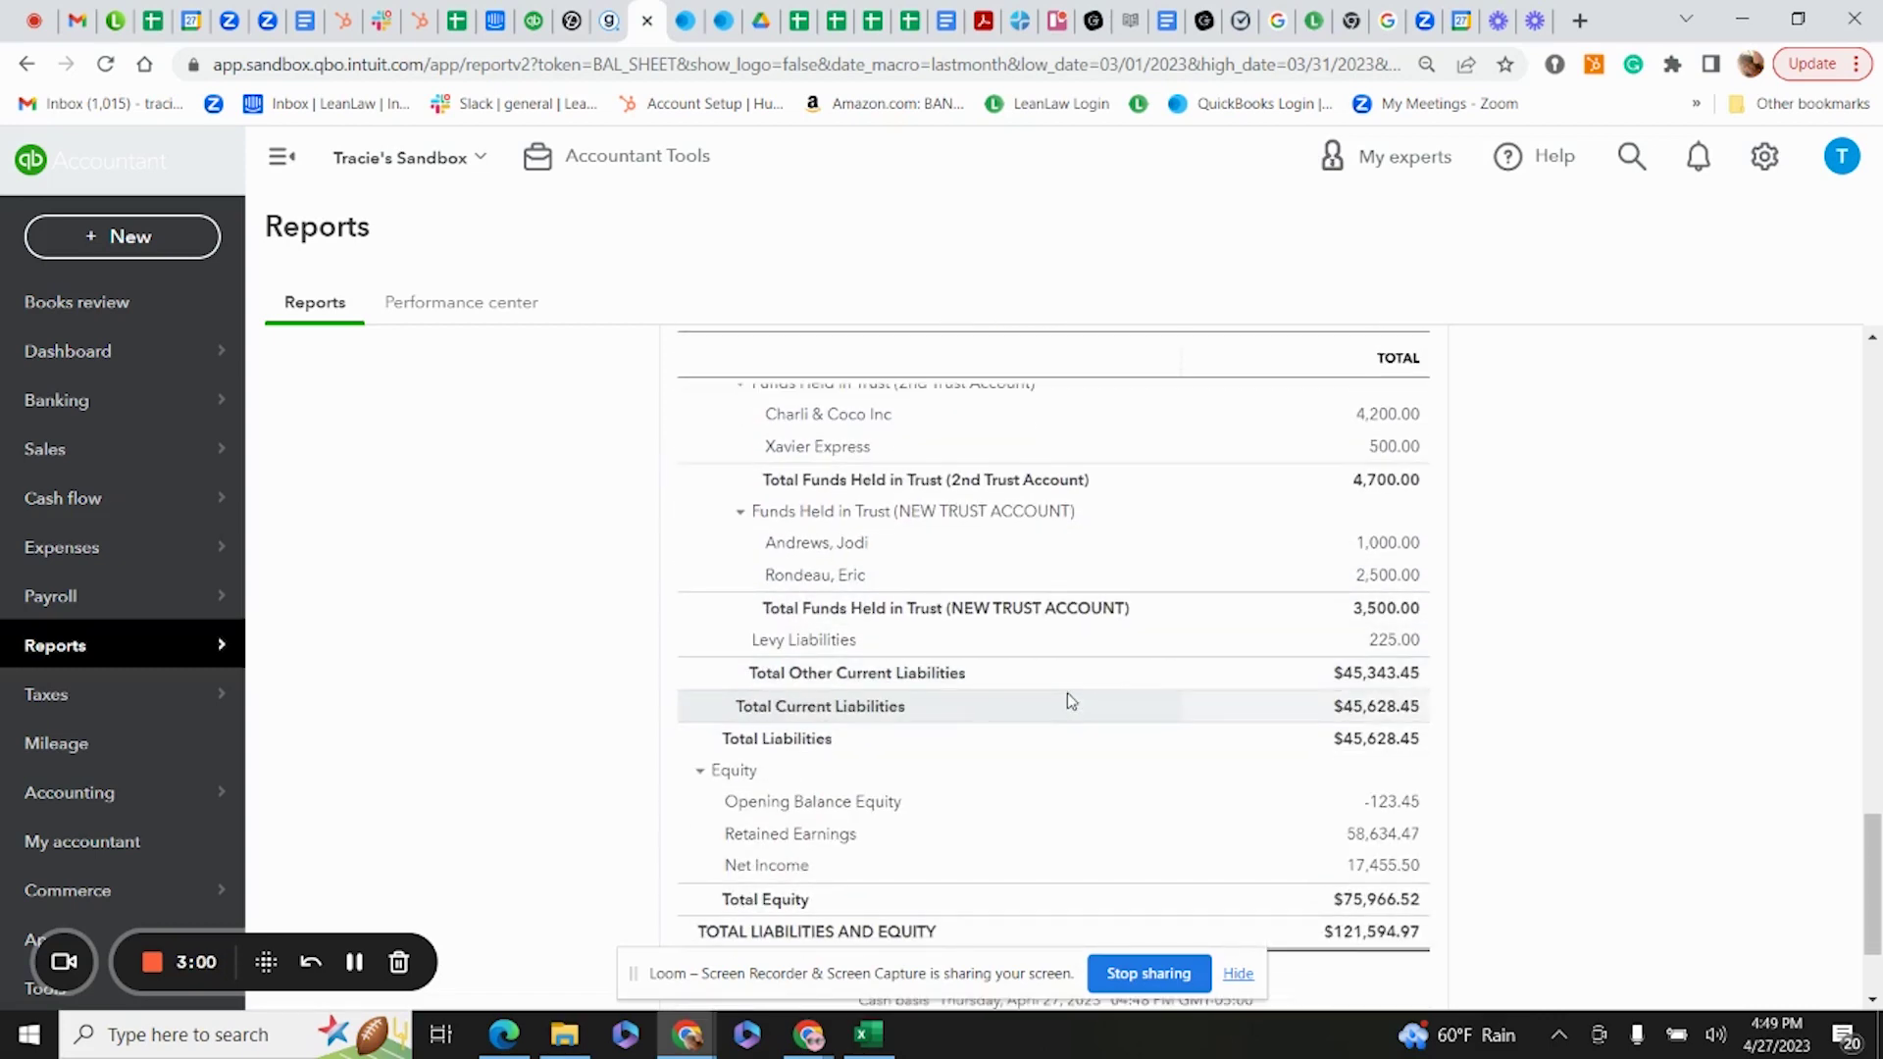
{"action": "scroll", "coordinate": [1008, 660], "scroll_direction": "up", "scroll_amount": 1}
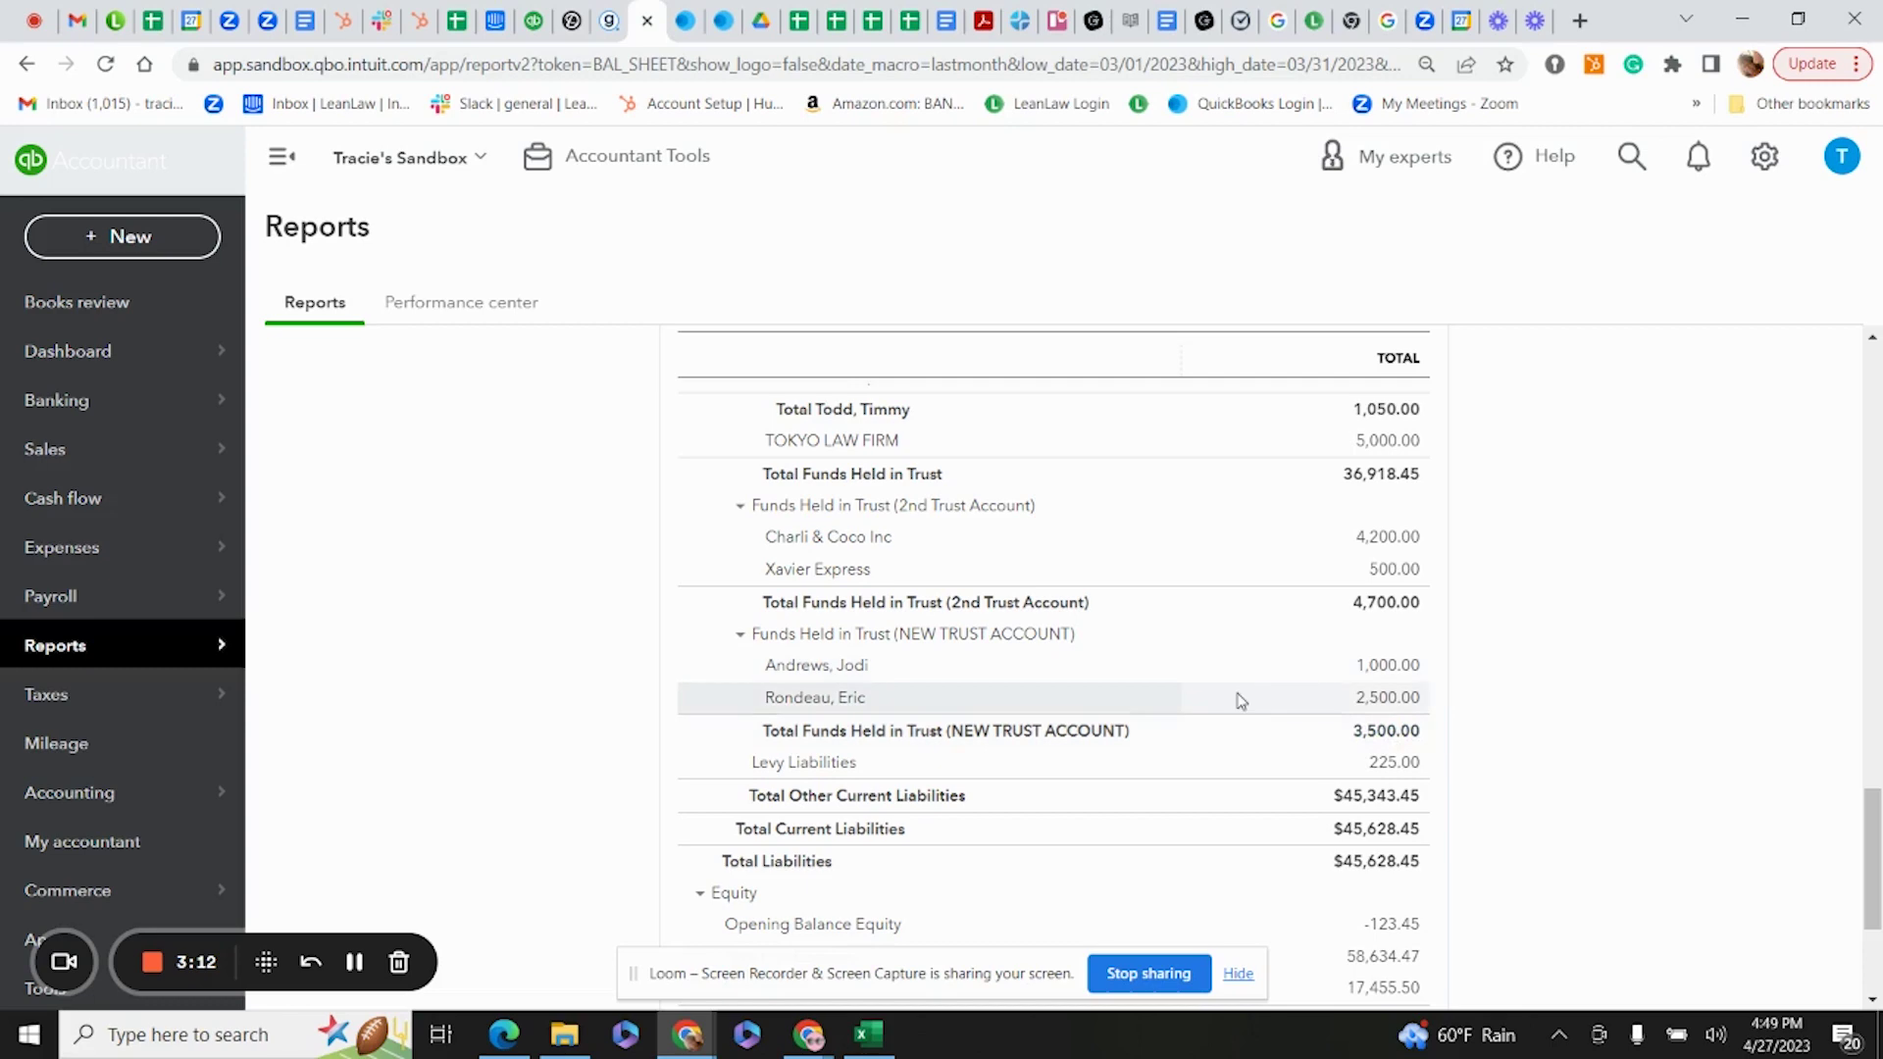
{"action": "scroll", "coordinate": [1226, 657], "scroll_direction": "up", "scroll_amount": 10}
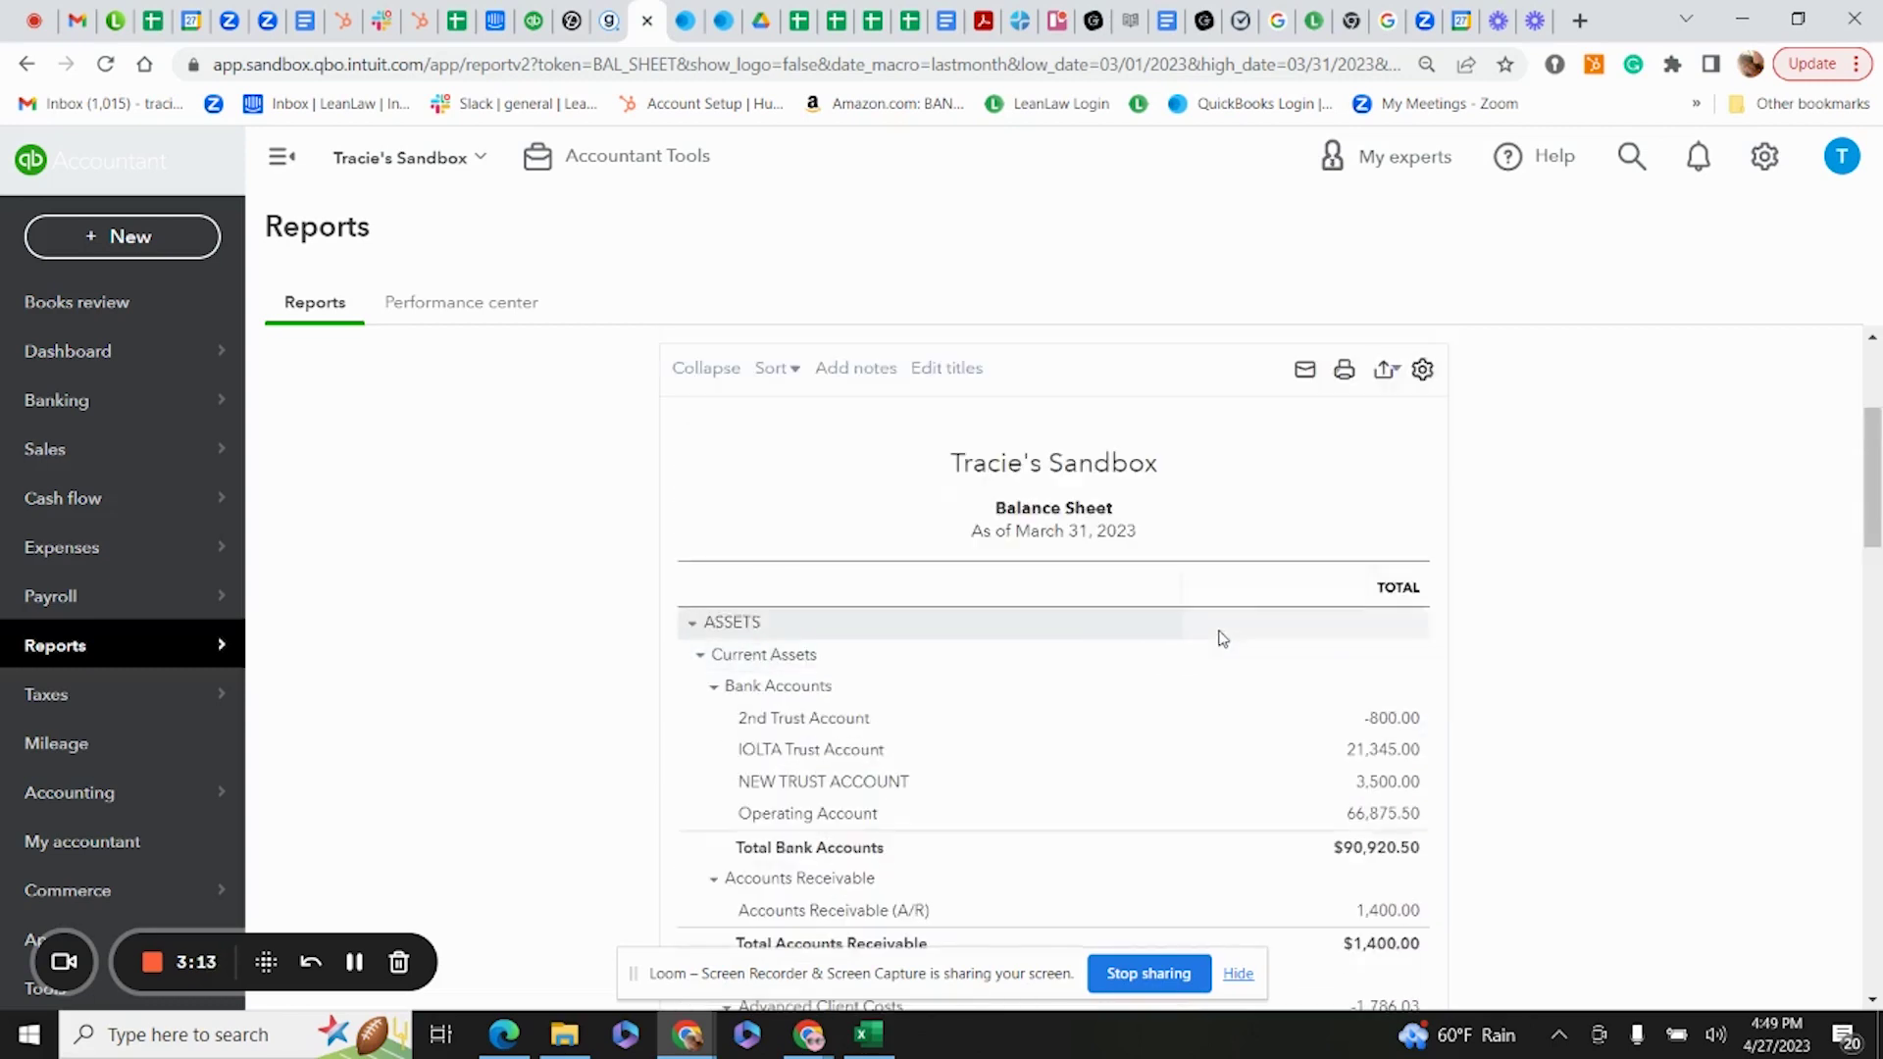
{"action": "left_click", "coordinate": [1384, 678]}
{"action": "left_click", "coordinate": [1166, 722]}
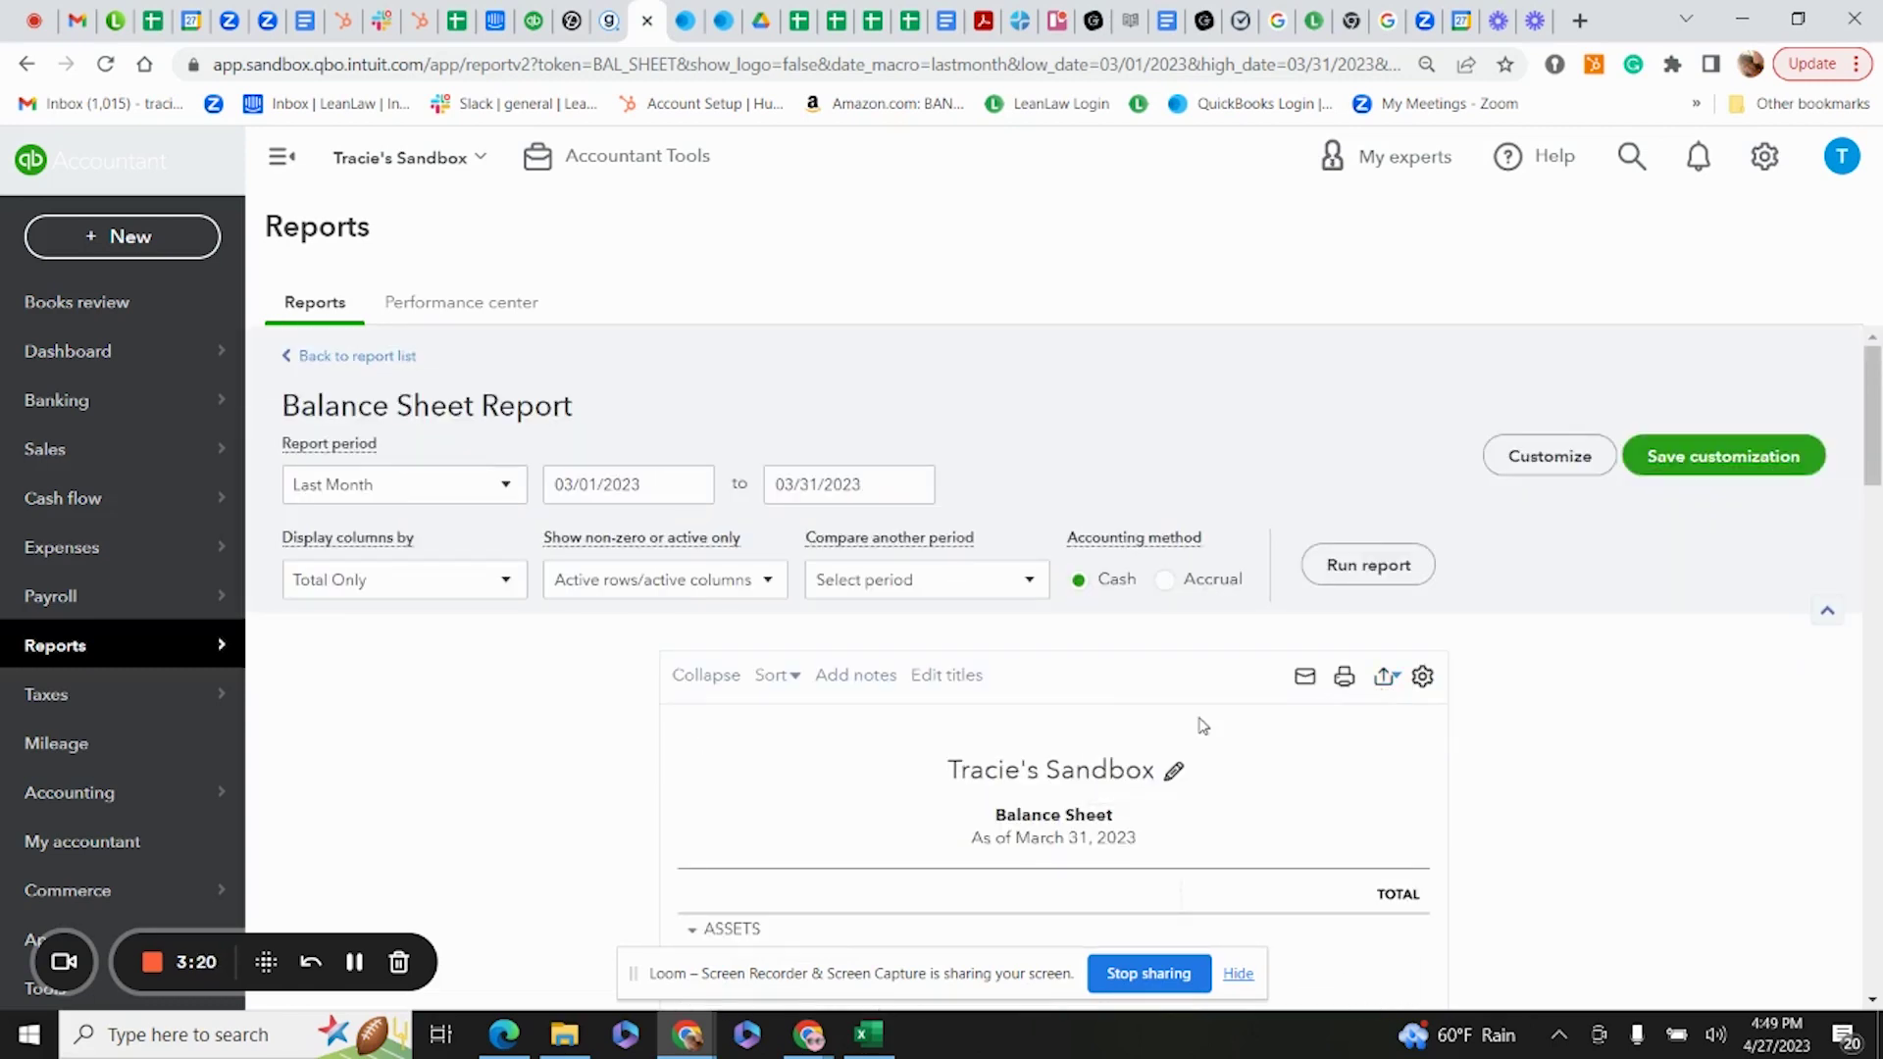
Open the downloaded balance sheet workbook and delete rows 10 through 60.
{"action": "left_click", "coordinate": [140, 977]}
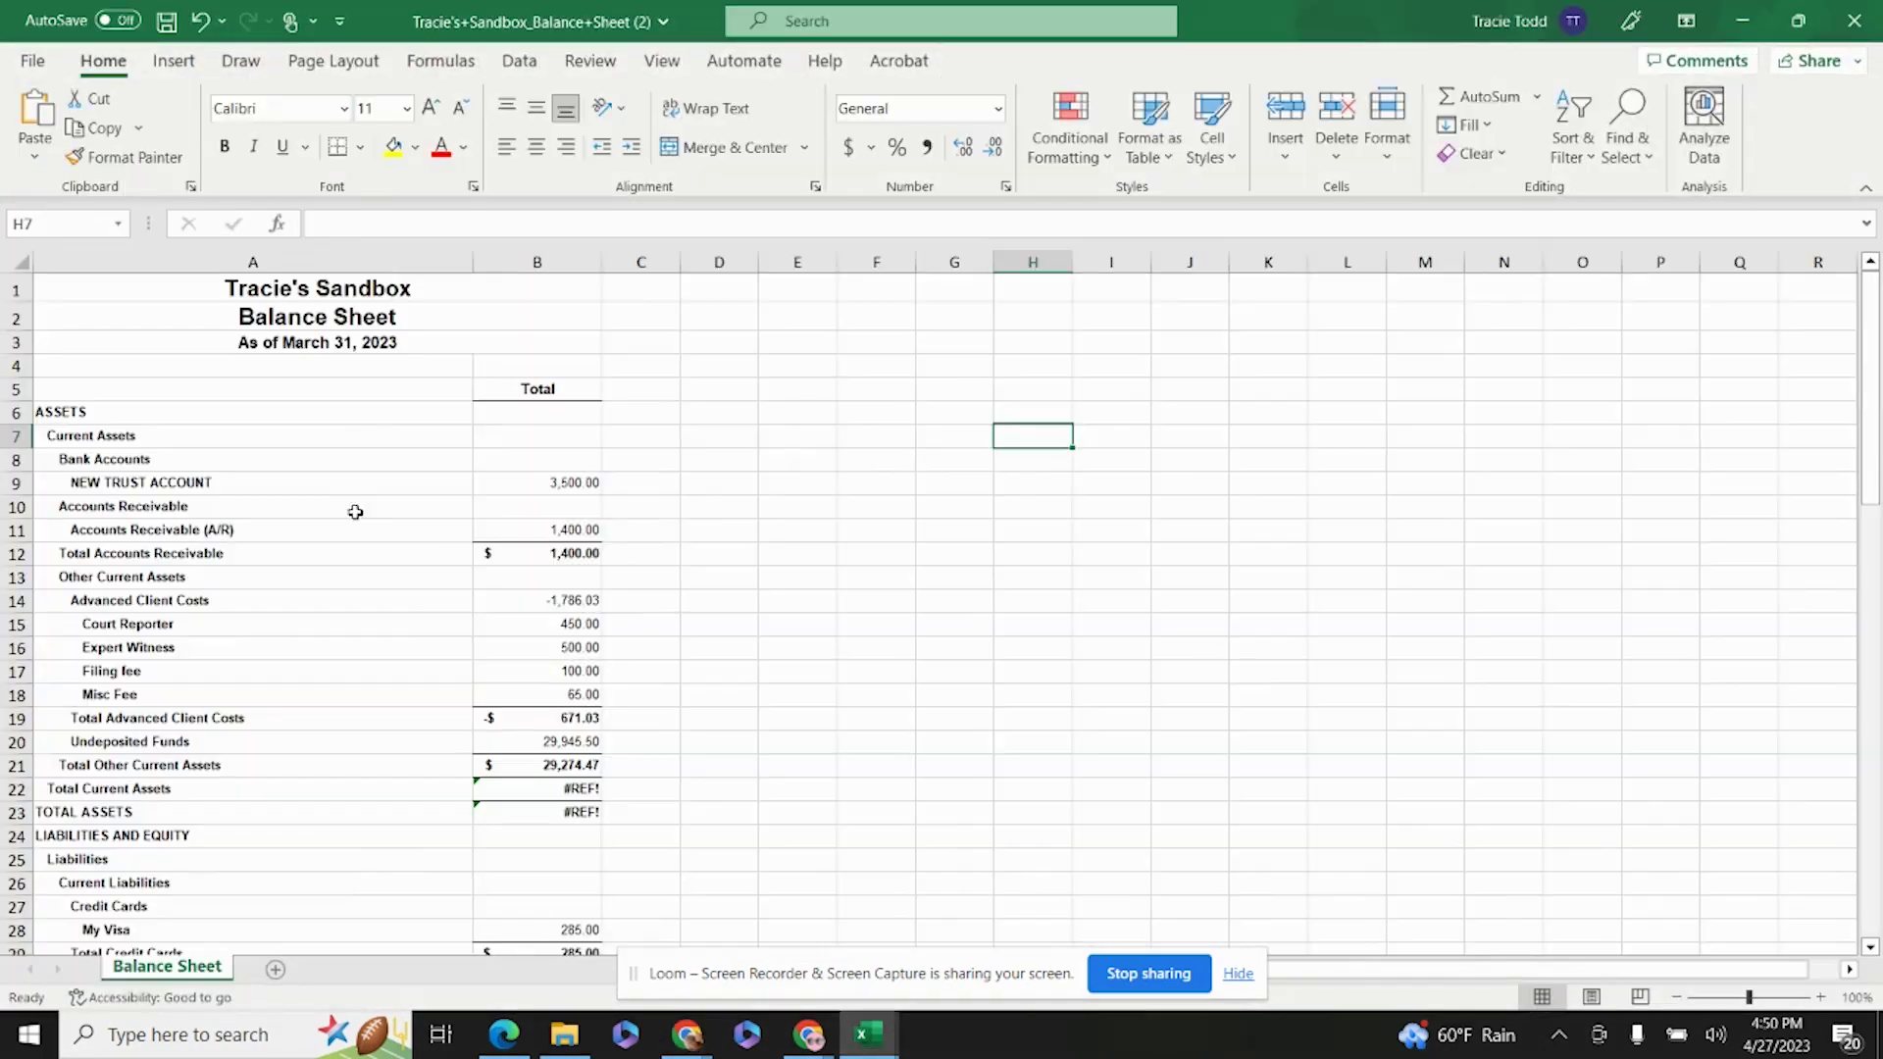
{"action": "left_click_drag", "start_coordinate": [20, 507], "coordinate": [150, 780]}
{"action": "right_click", "coordinate": [45, 545]}
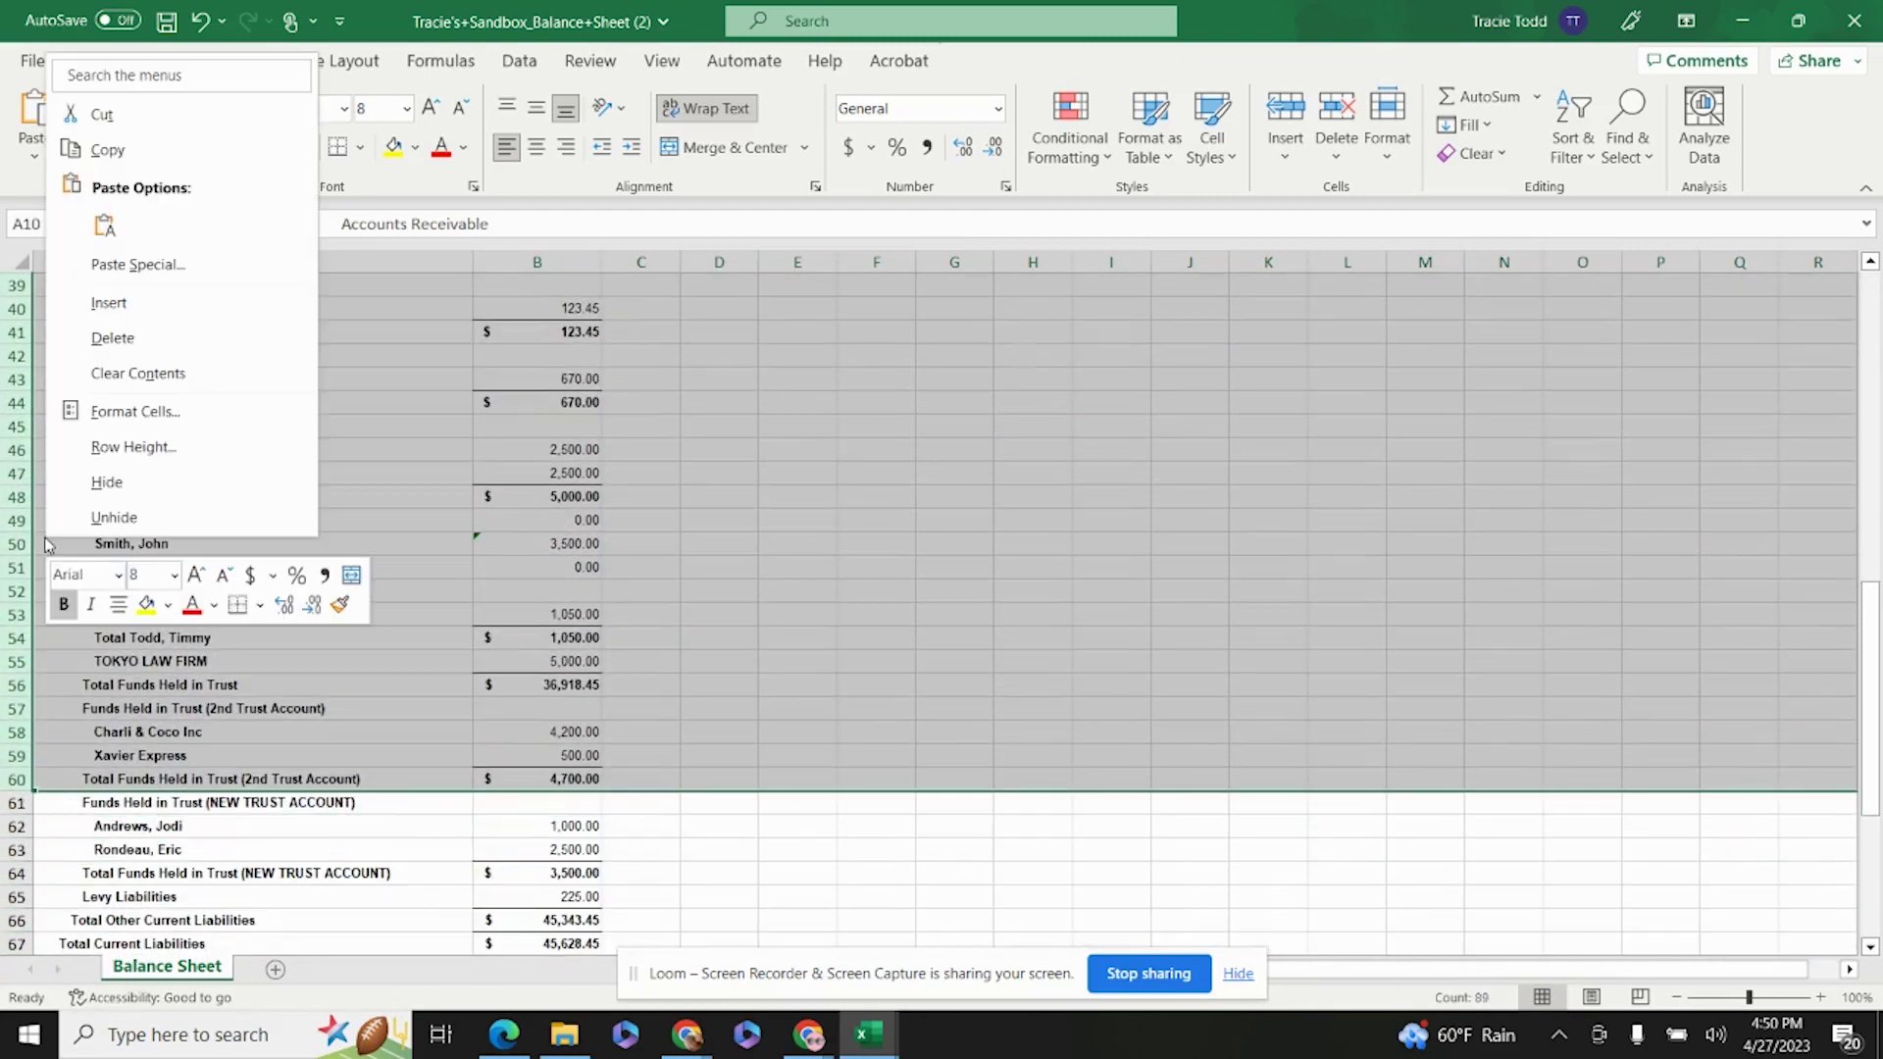
{"action": "left_click", "coordinate": [111, 338]}
{"action": "left_click", "coordinate": [1025, 457]}
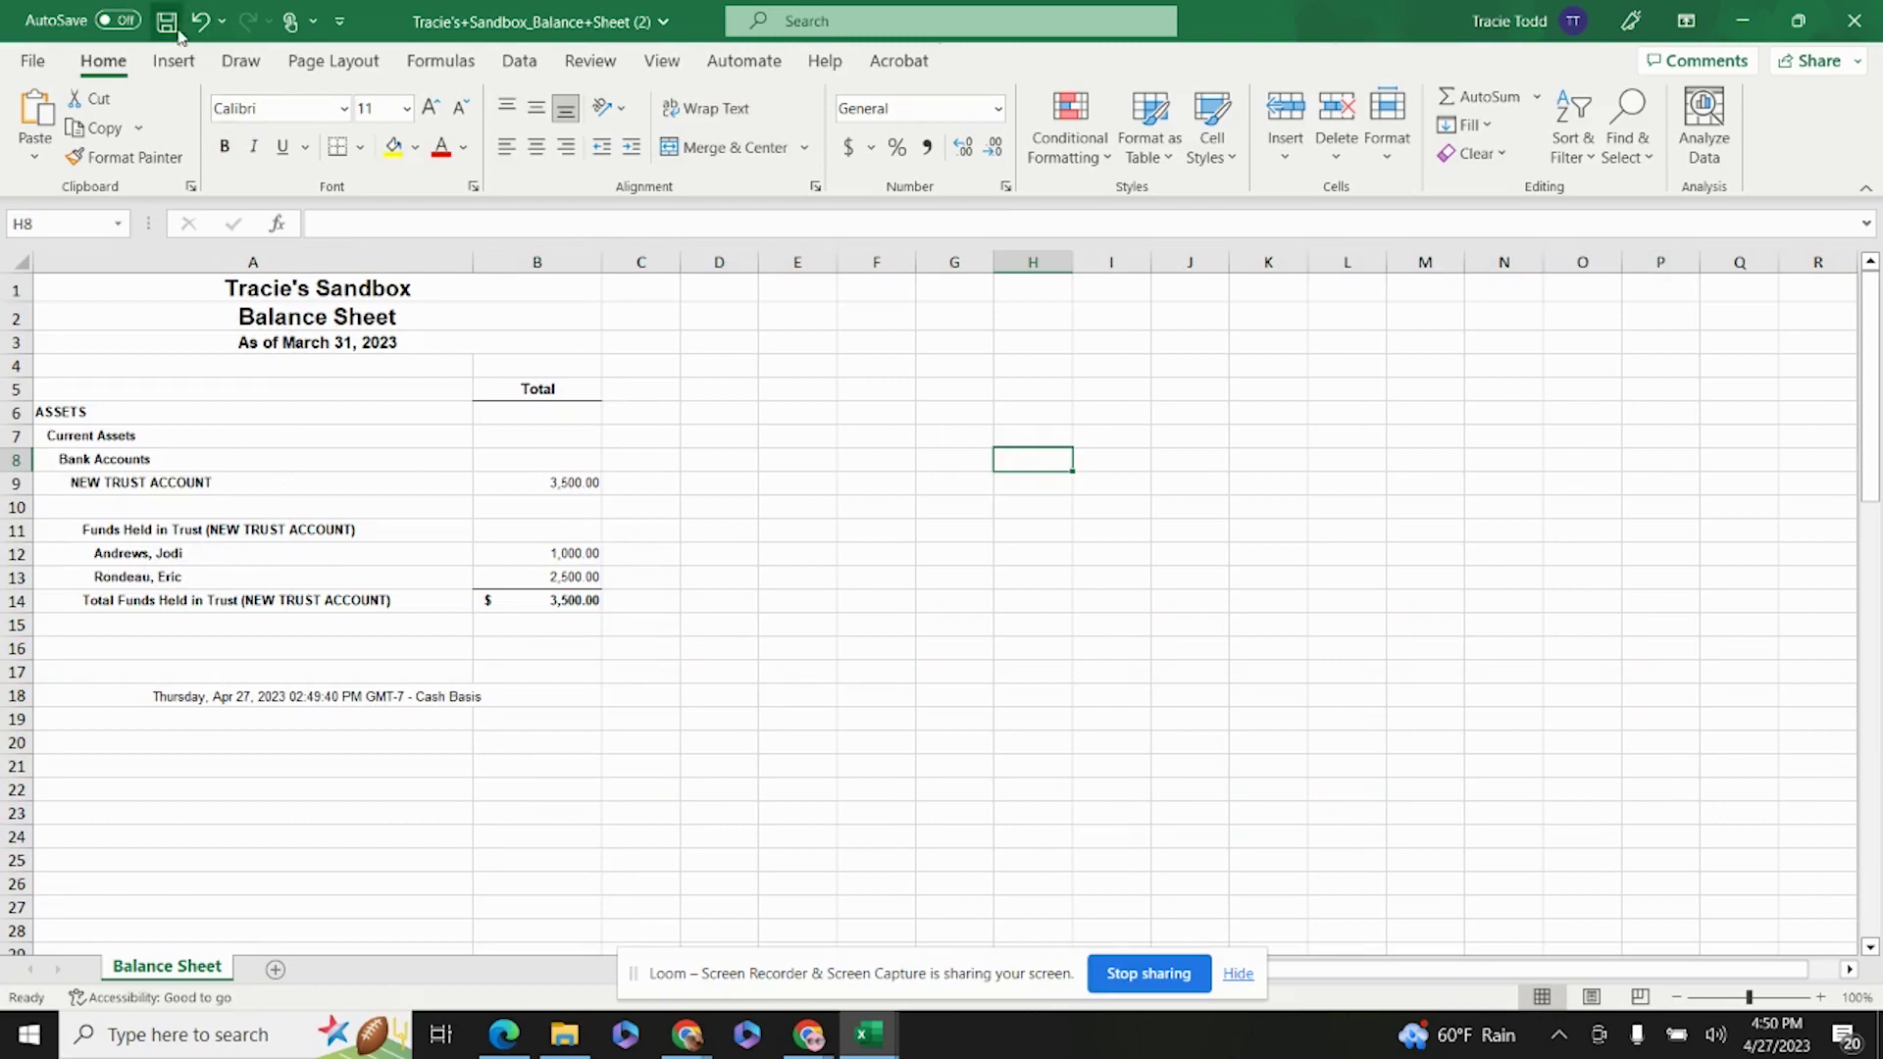
Save the workbook as '3.31.23 balance sheet' in Desktop\3 way trust recs.
{"action": "left_click", "coordinate": [40, 57]}
{"action": "left_click", "coordinate": [59, 388]}
{"action": "left_click", "coordinate": [314, 441]}
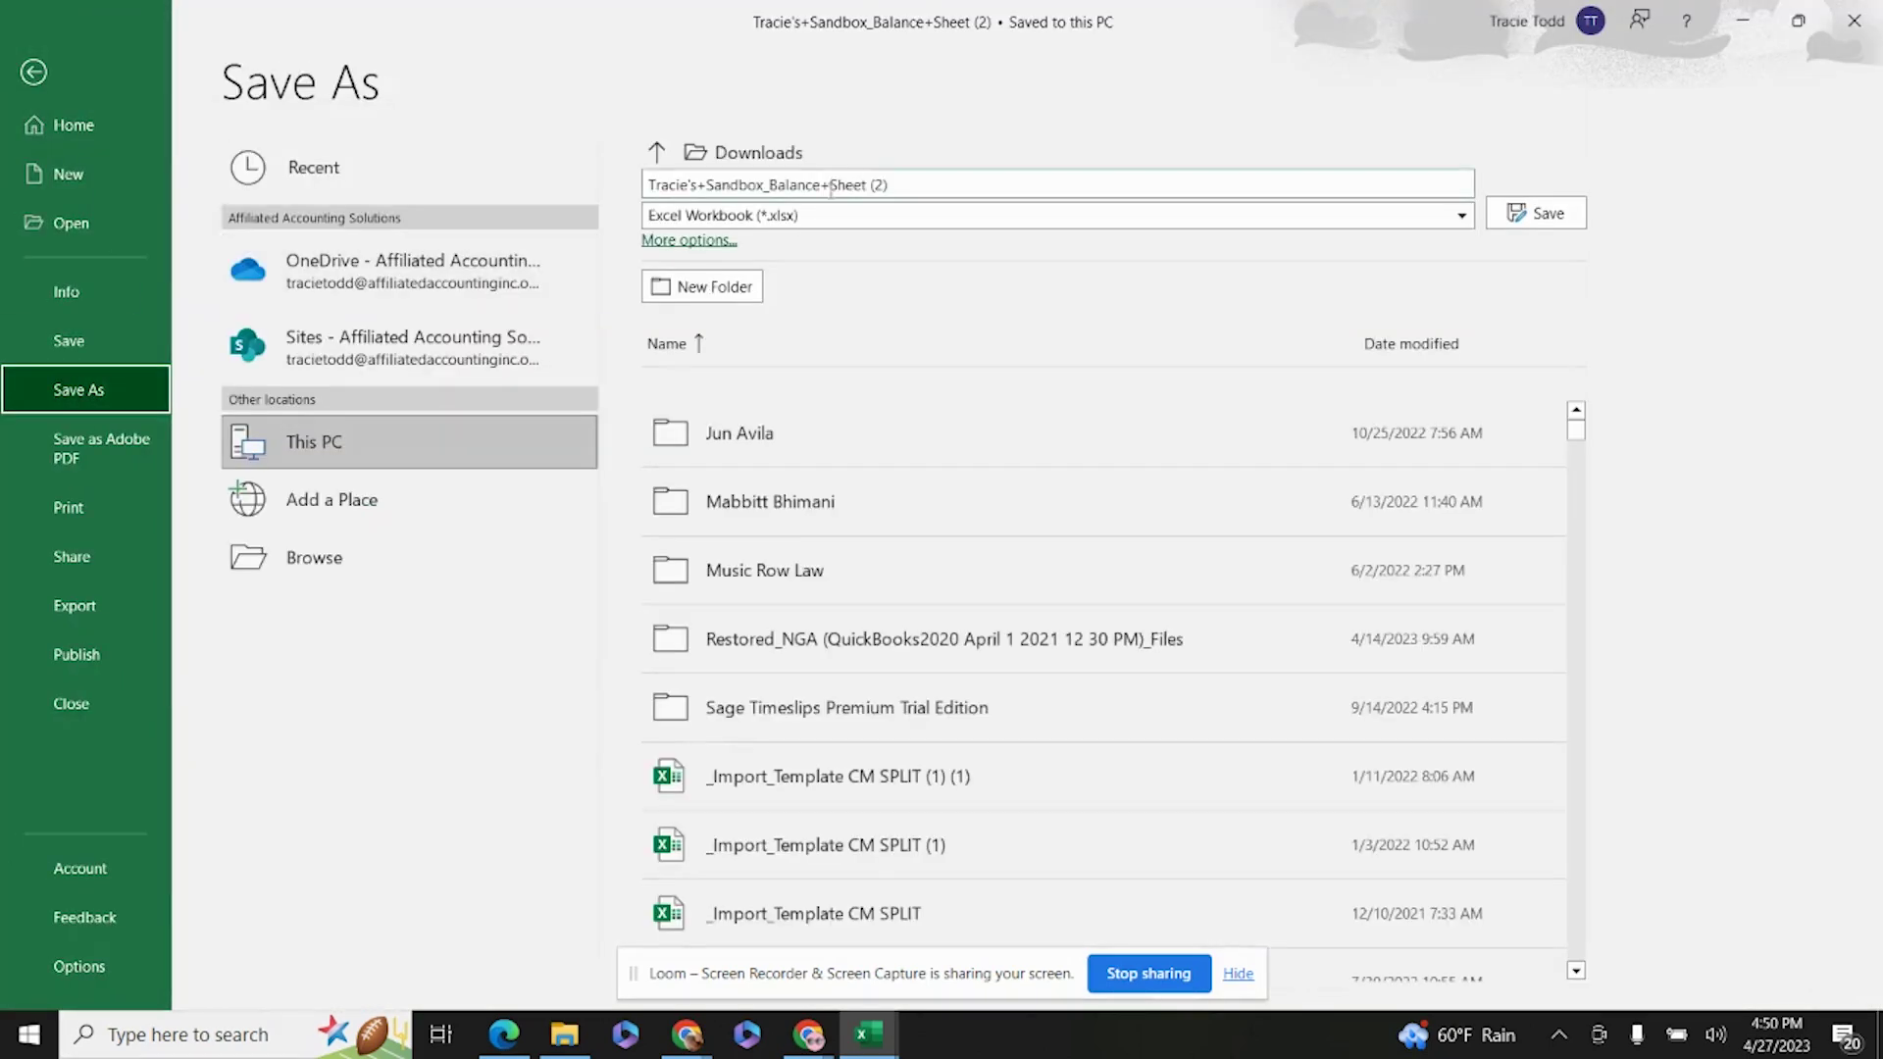
{"action": "left_click", "coordinate": [653, 153]}
{"action": "left_click", "coordinate": [649, 155]}
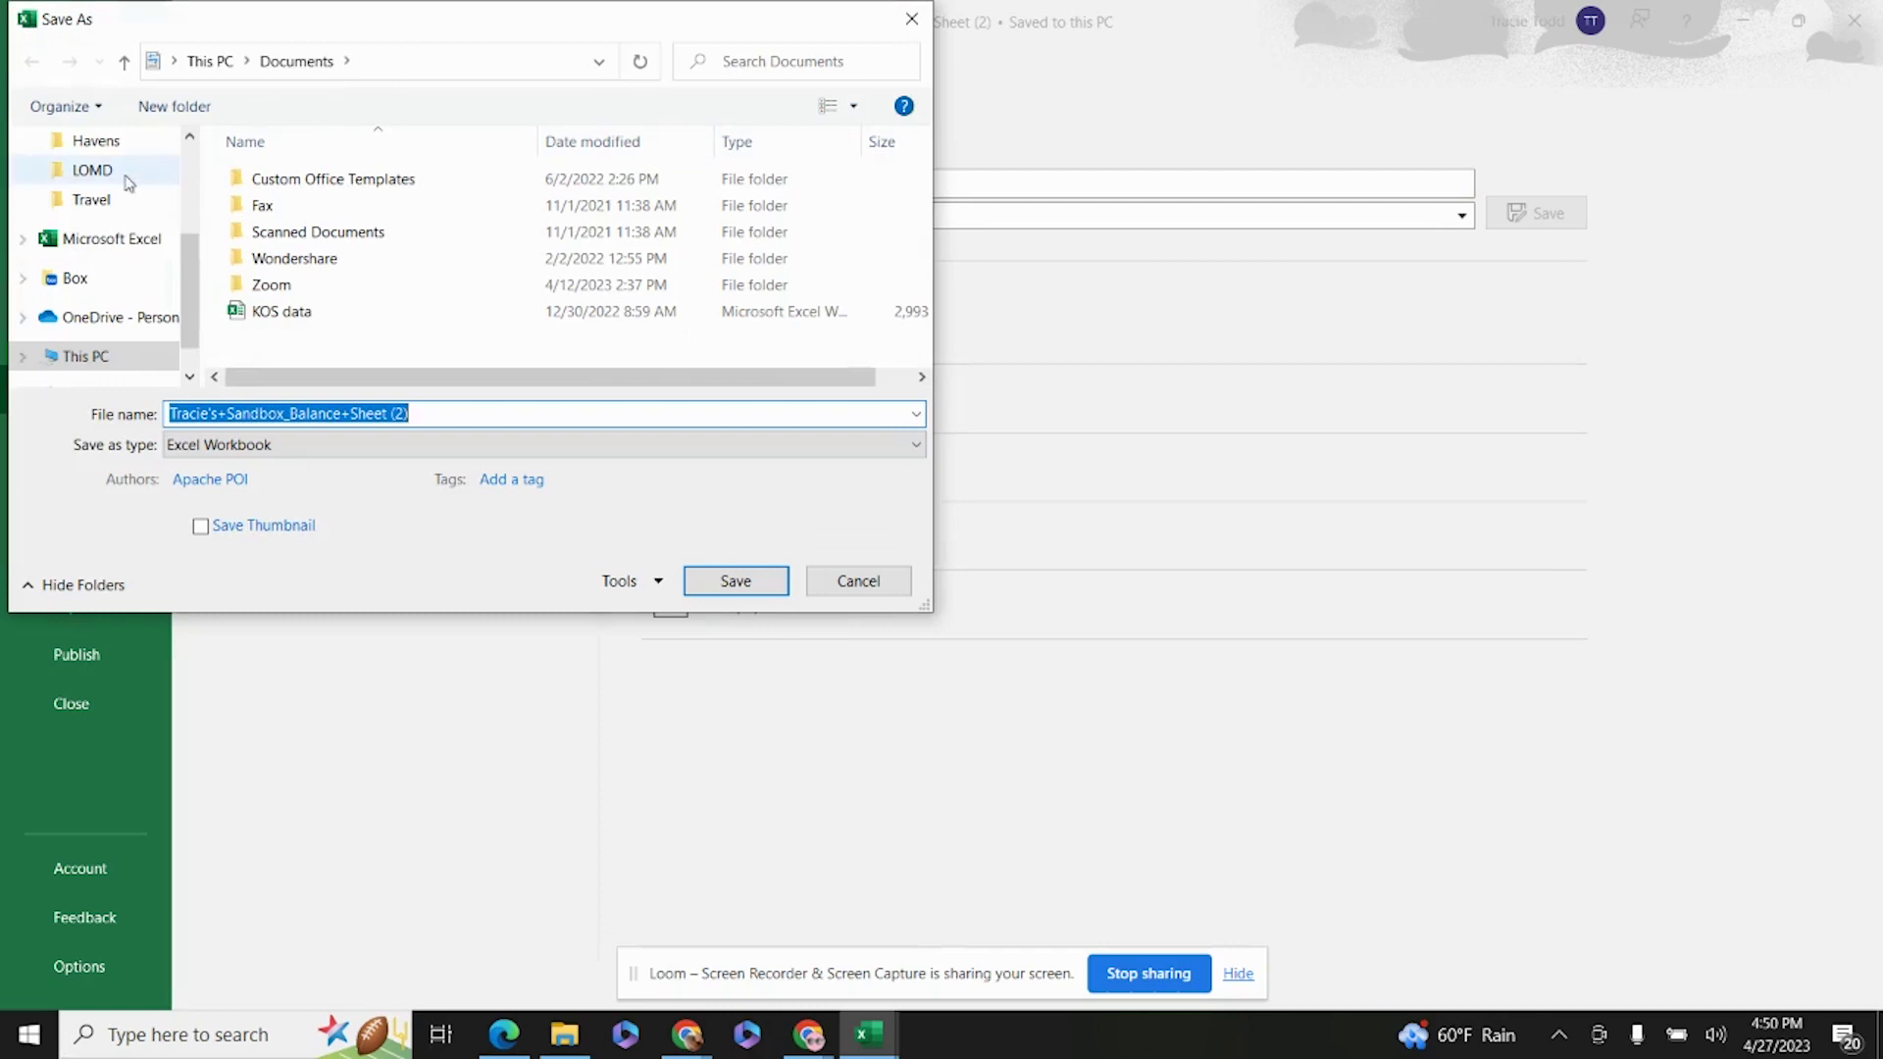
{"action": "scroll", "coordinate": [108, 186], "scroll_direction": "up", "scroll_amount": 5}
{"action": "left_click", "coordinate": [92, 190]}
{"action": "double_click", "coordinate": [305, 192]}
{"action": "type", "text": "3.31.23 balance sheet"}
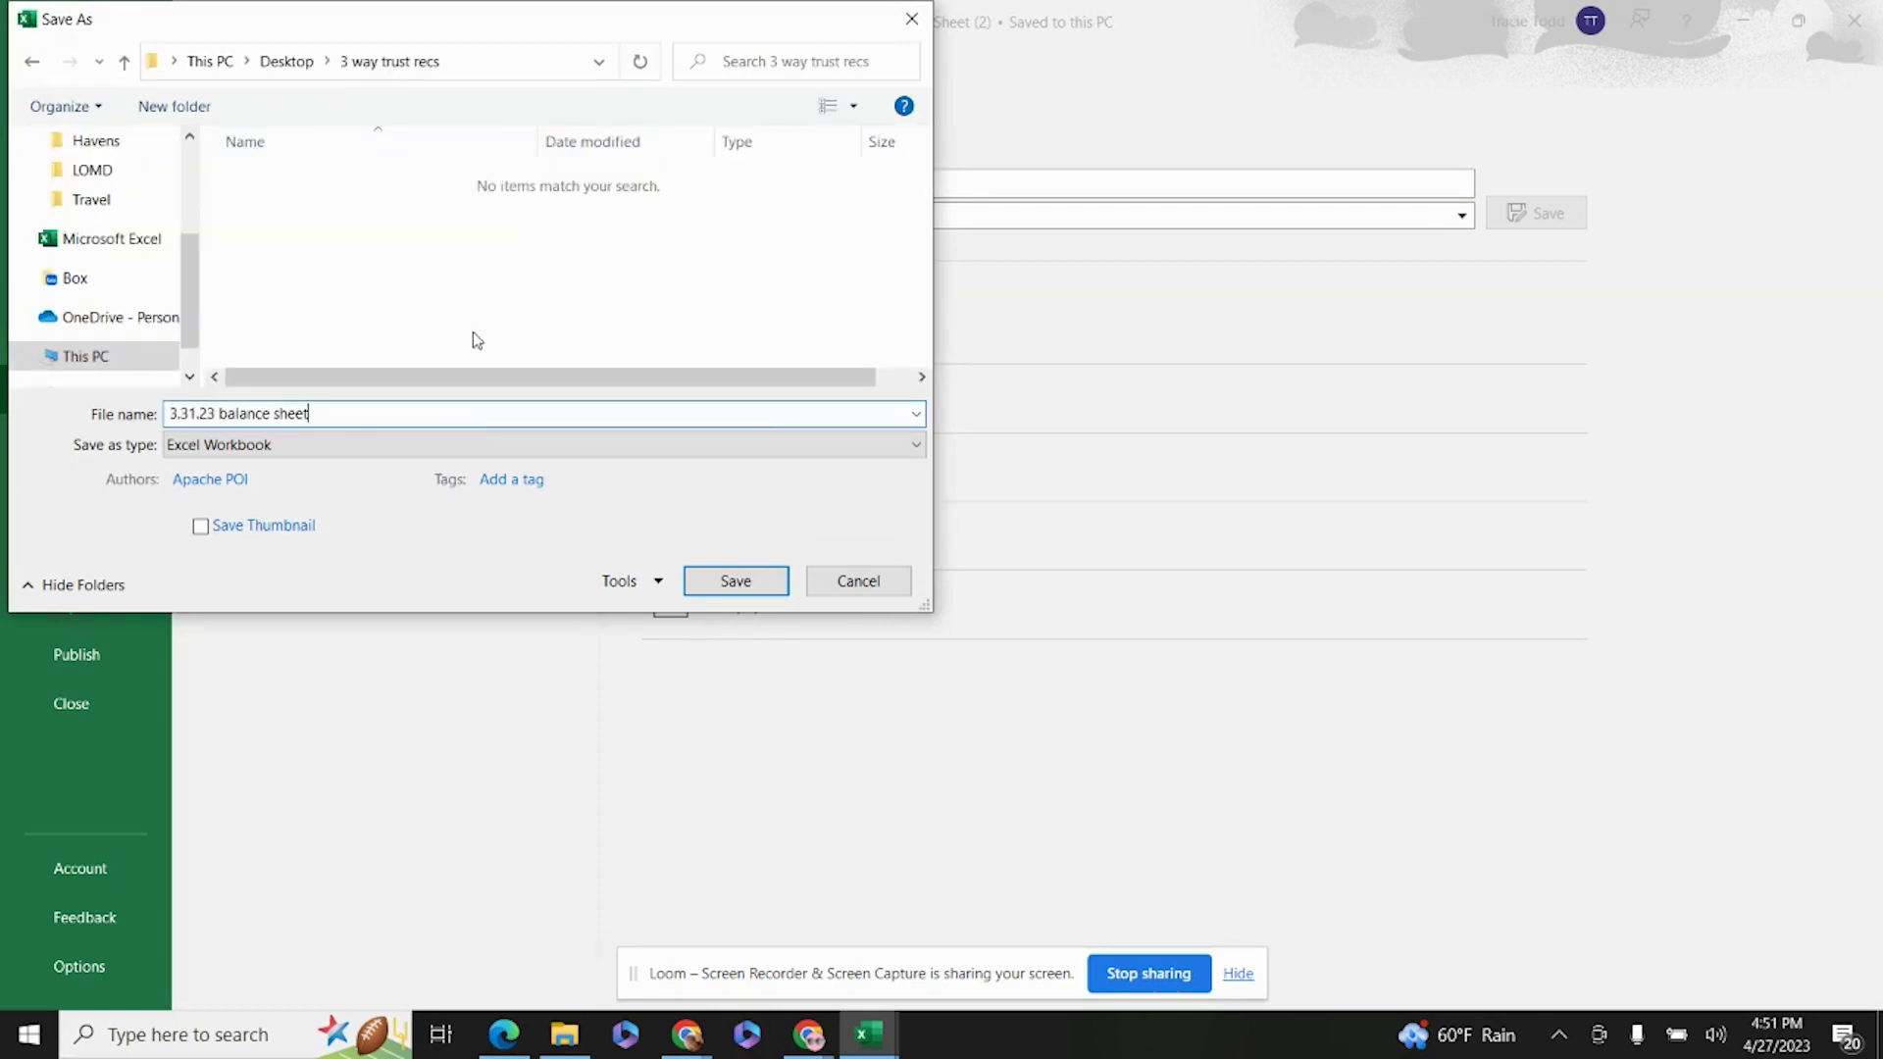
{"action": "left_click", "coordinate": [692, 587]}
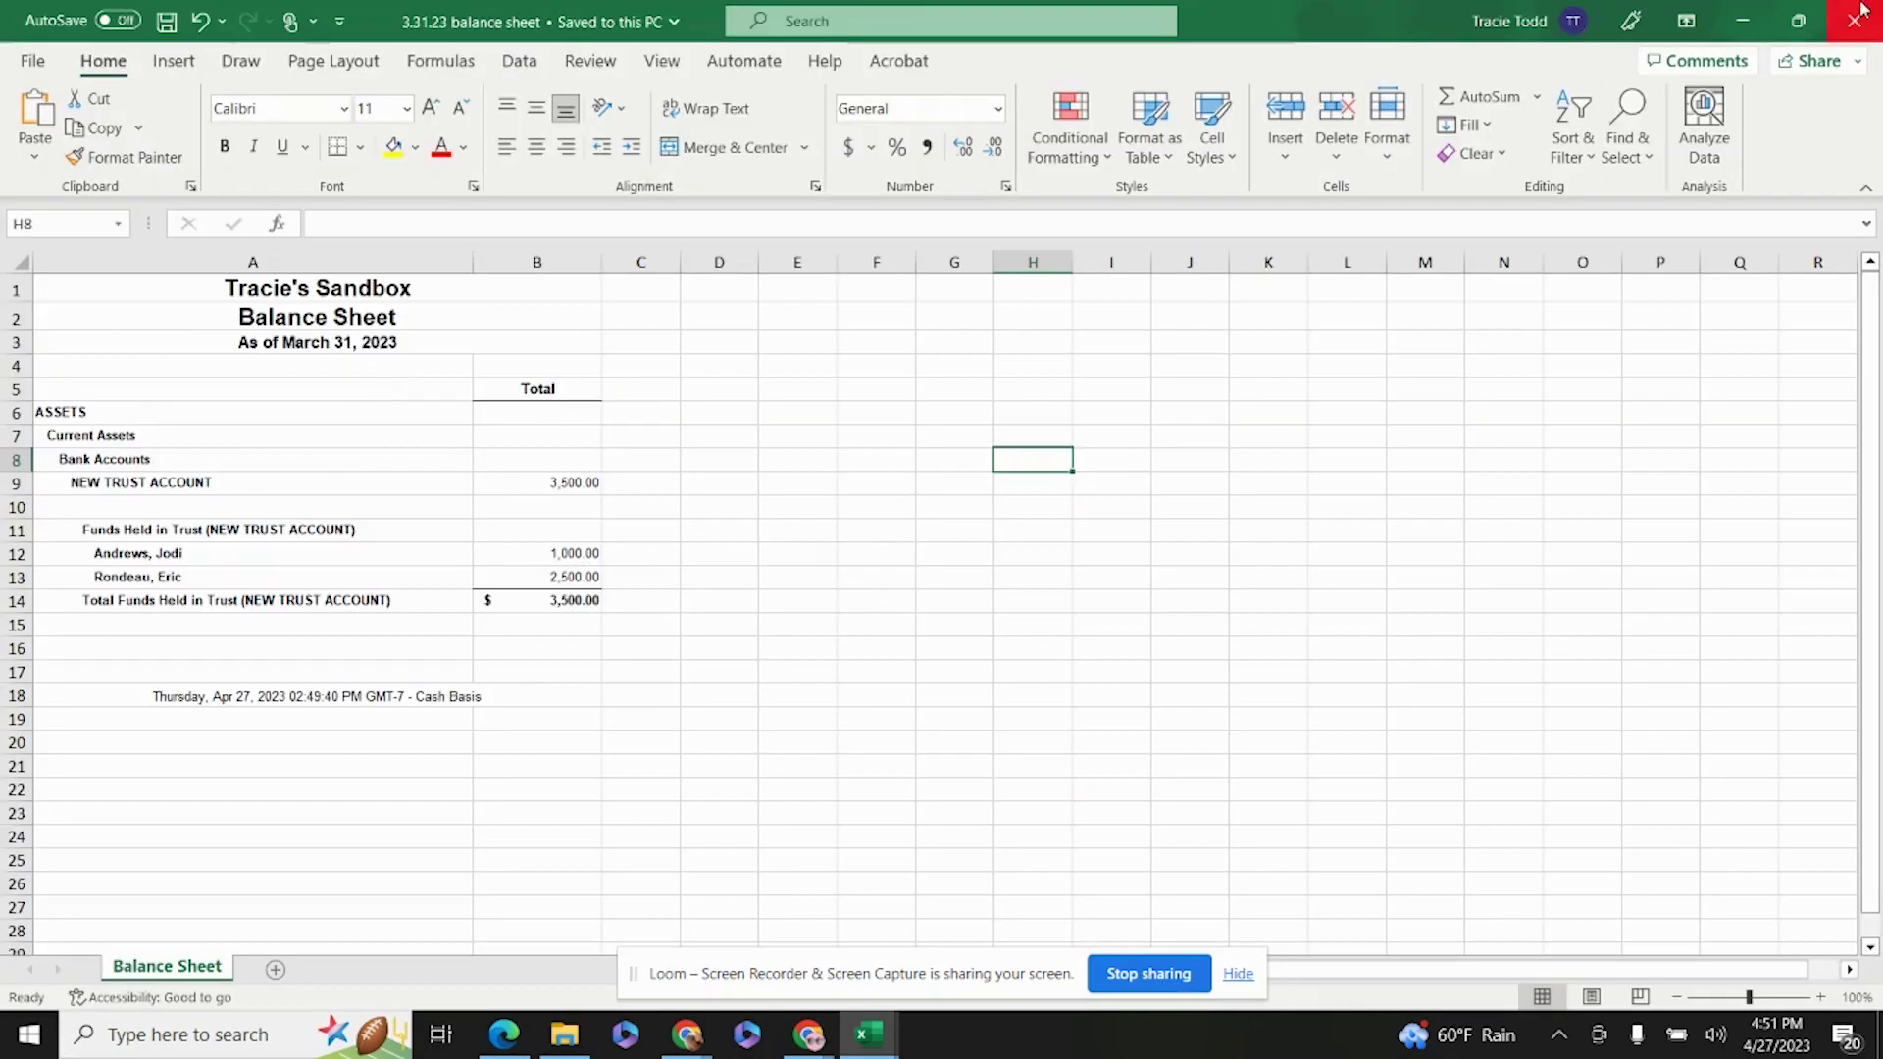
Minimize Excel and save the March 31, 2023 balance sheet as a PDF from QuickBooks.
{"action": "left_click", "coordinate": [1741, 20]}
{"action": "scroll", "coordinate": [1427, 471], "scroll_direction": "down", "scroll_amount": 3}
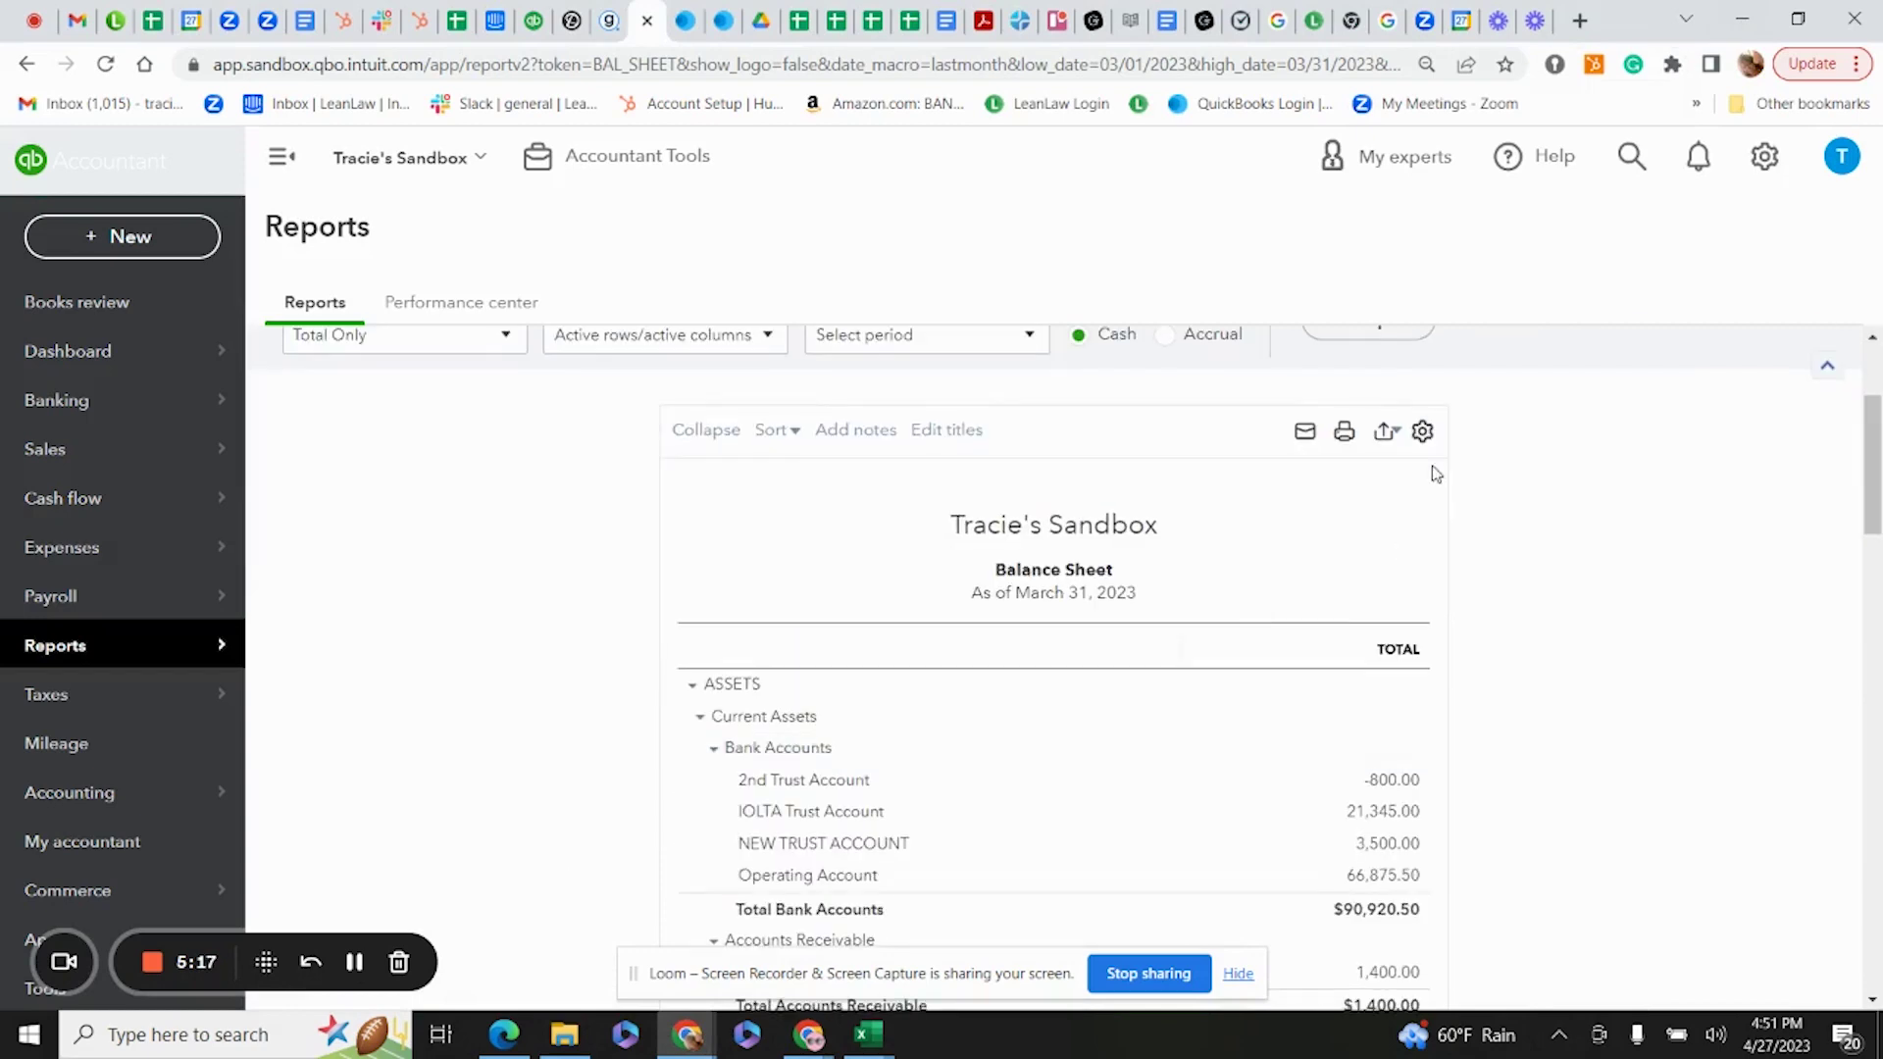
{"action": "left_click", "coordinate": [1345, 433]}
{"action": "left_click", "coordinate": [1498, 894]}
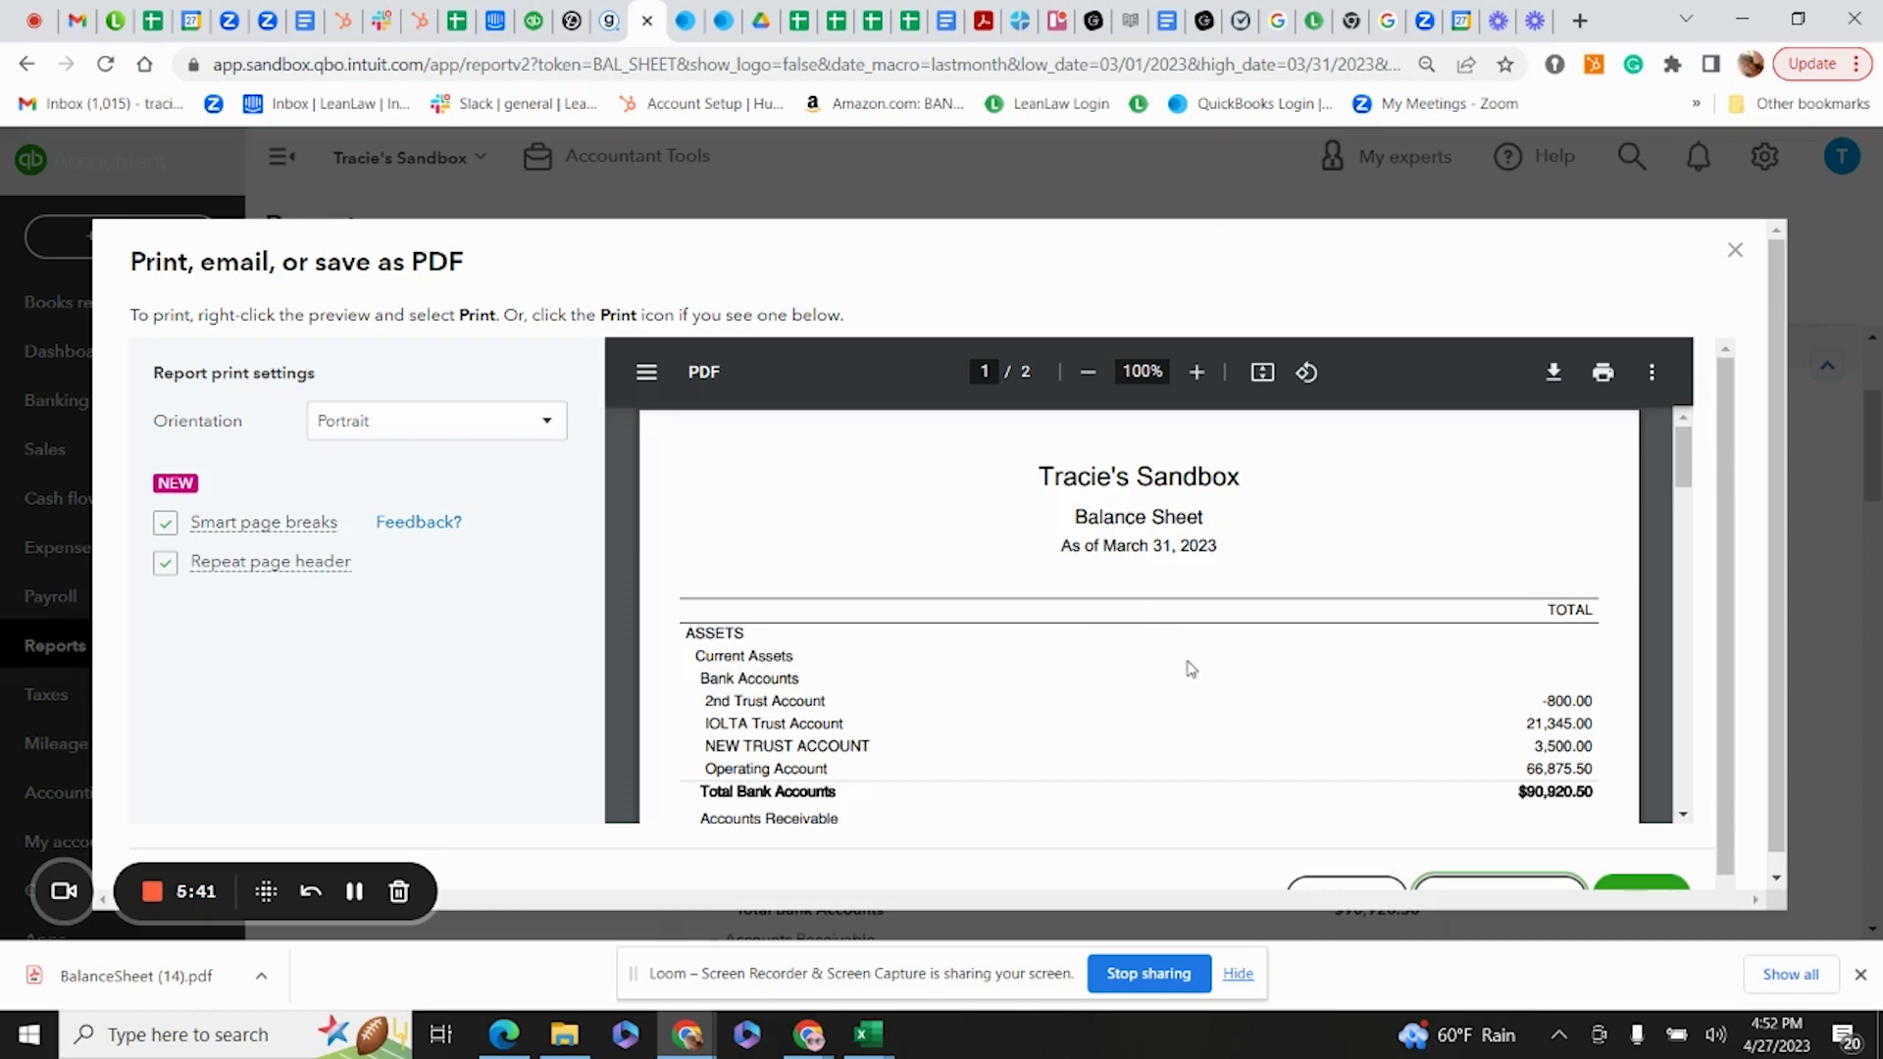
{"action": "scroll", "coordinate": [1187, 667], "scroll_direction": "down", "scroll_amount": 3}
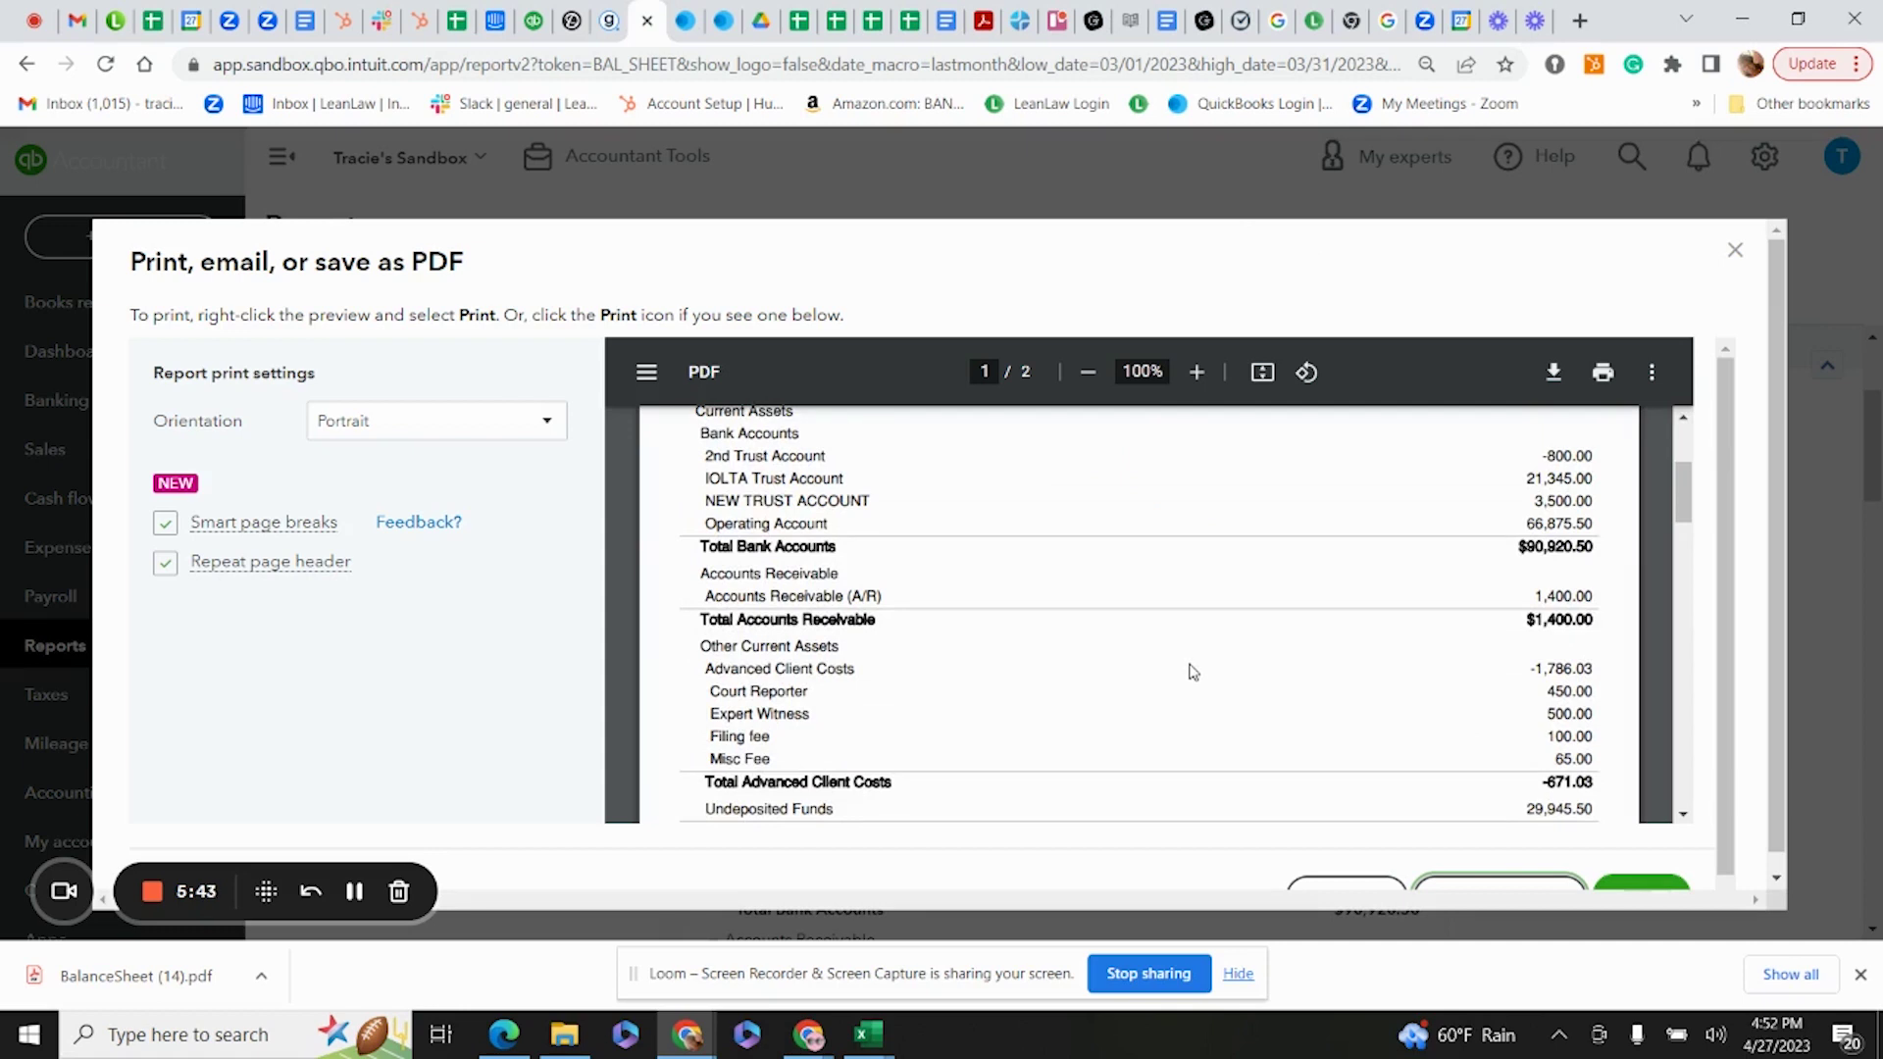